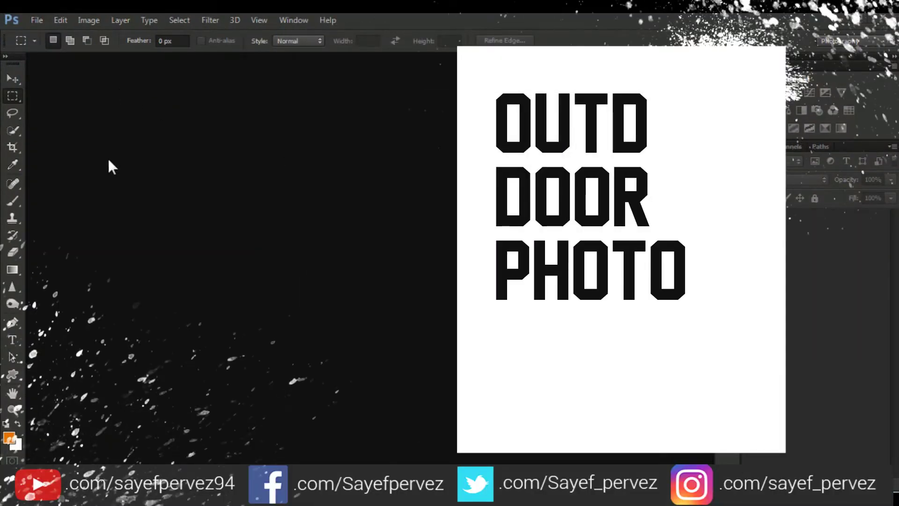
Open 3262.jpg and dock its document window in the workspace
click(37, 20)
click(48, 44)
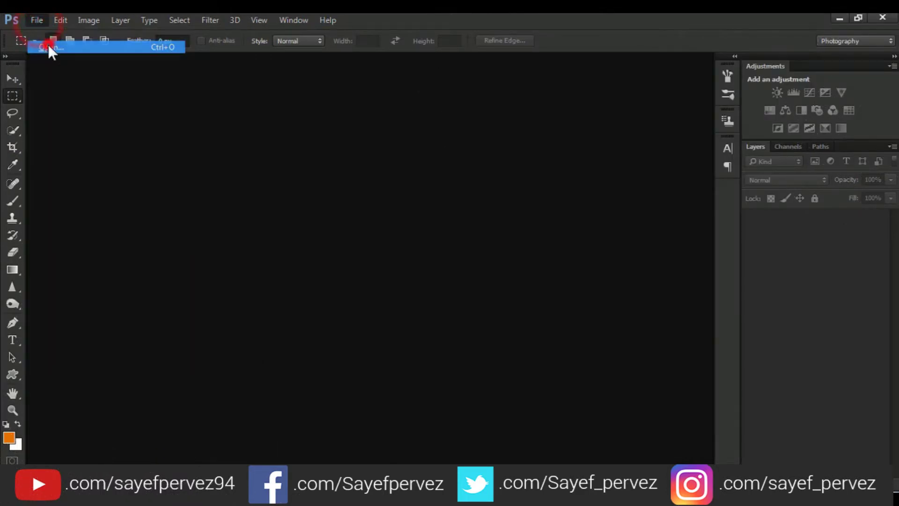
click(150, 110)
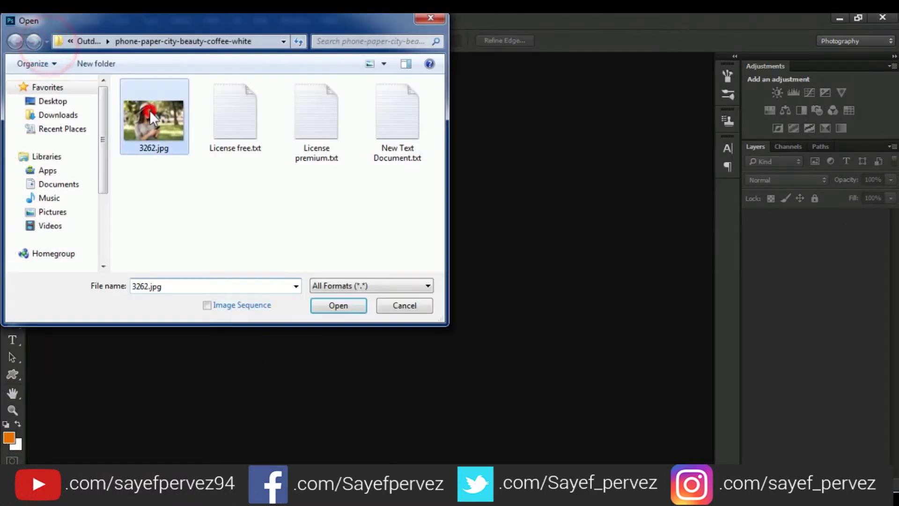
click(347, 305)
drag(337, 63, 372, 57)
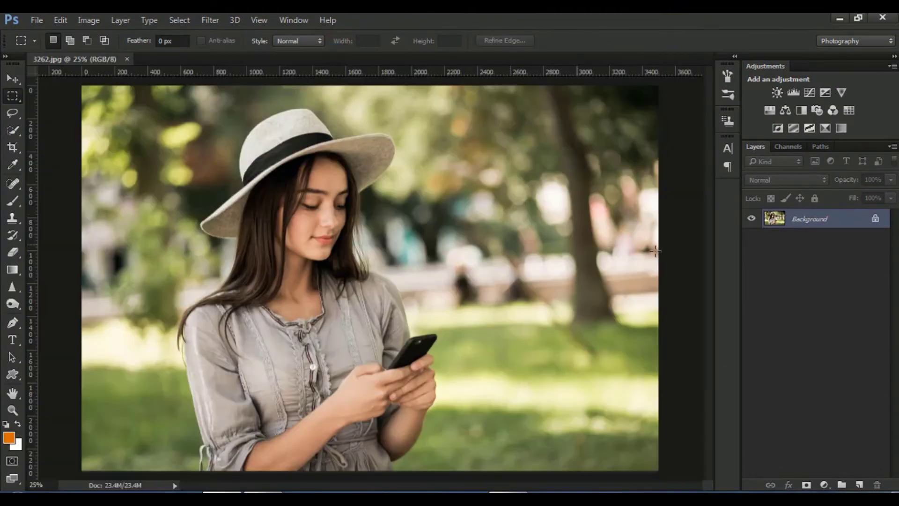
click(13, 80)
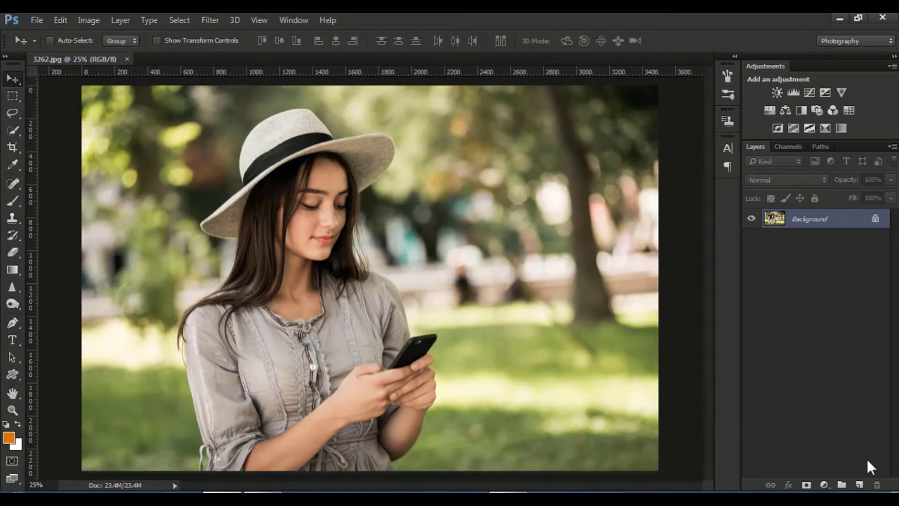
Add a Hue/Saturation adjustment layer with Saturation lowered to -60
click(825, 485)
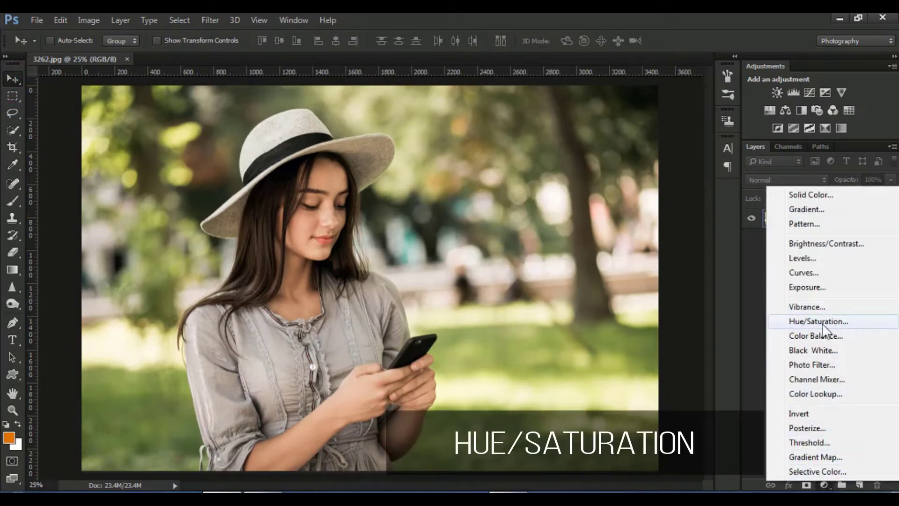
click(825, 325)
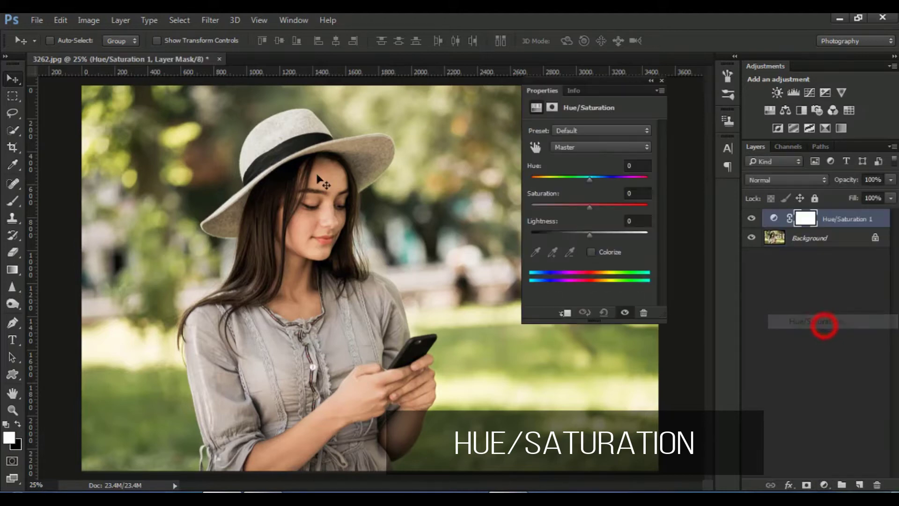
drag(588, 208, 556, 208)
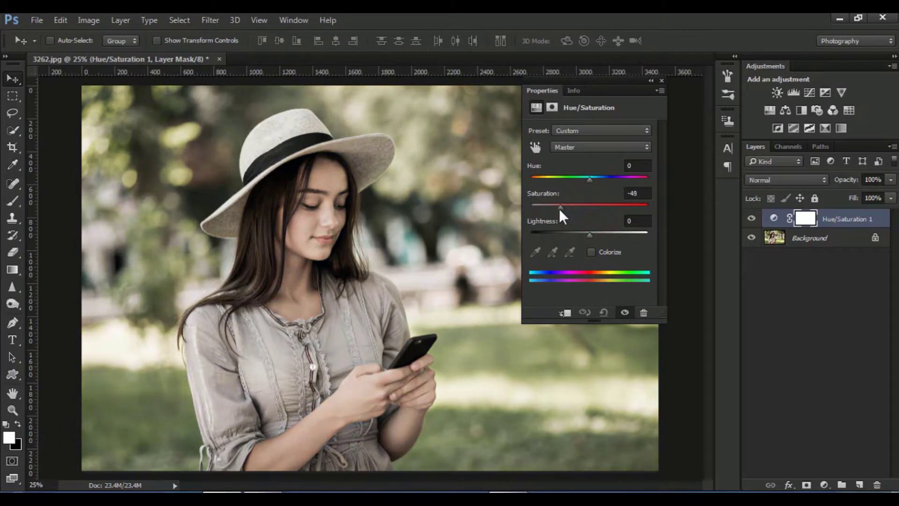
drag(557, 209, 555, 209)
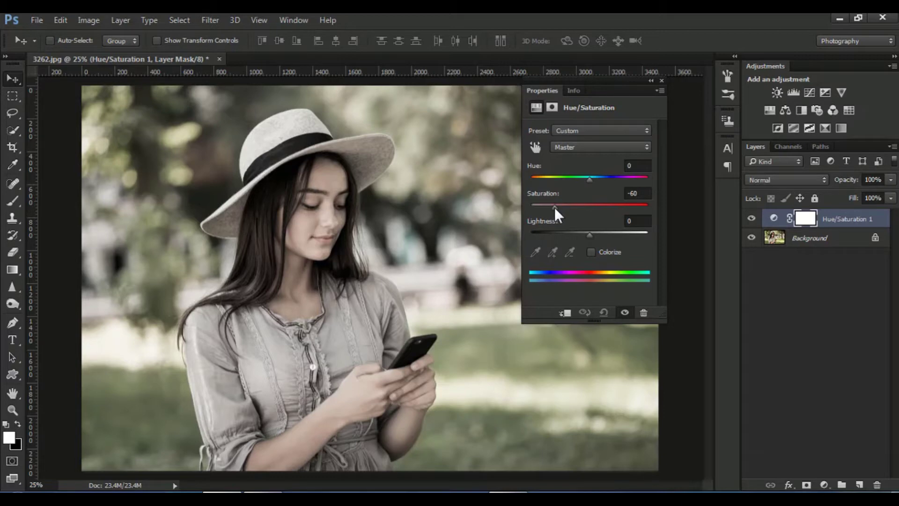
click(660, 82)
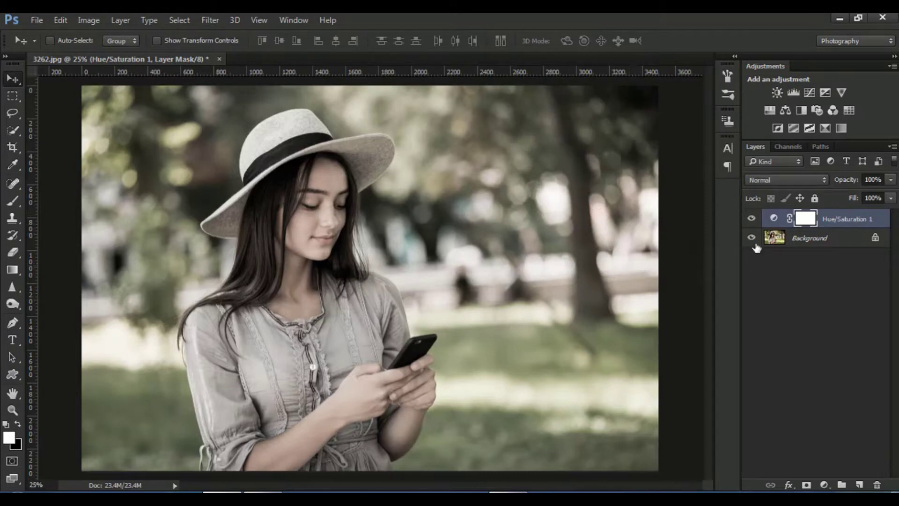
Add a Gradient Fill layer using Foreground to Transparent with a 000000 left stop
click(823, 486)
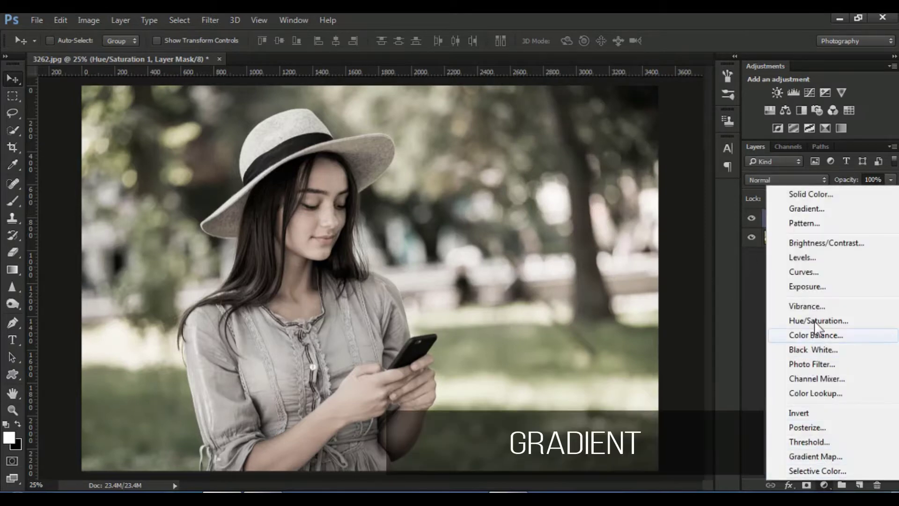
click(825, 212)
click(657, 151)
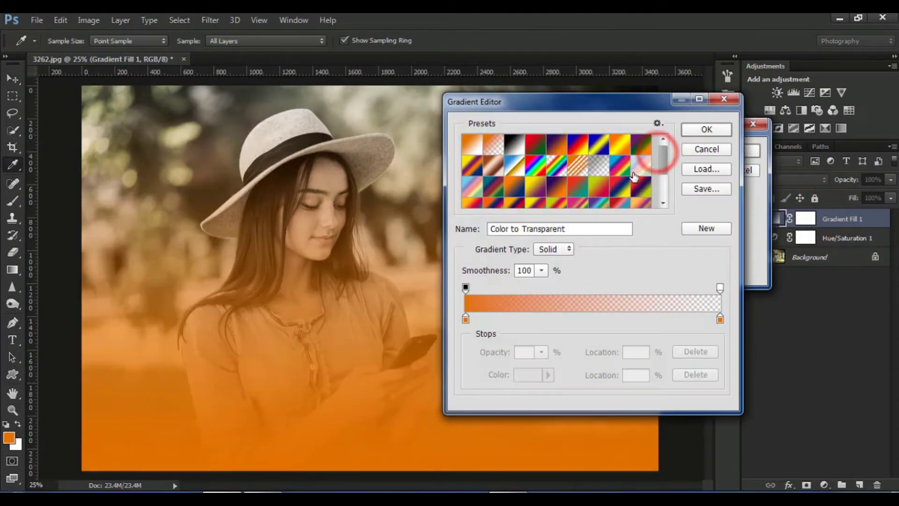
mouse_move(665, 153)
mouse_down()
mouse_move(665, 168)
mouse_move(665, 150)
mouse_up()
click(494, 146)
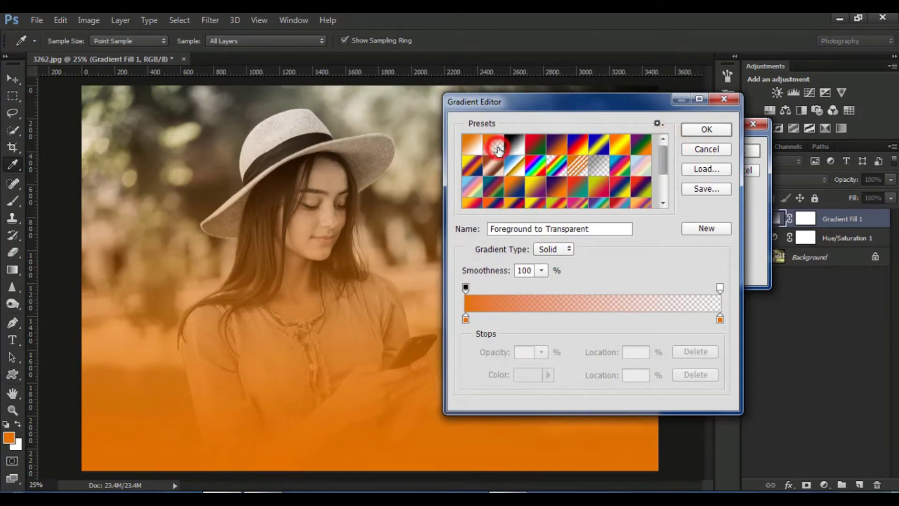
click(465, 319)
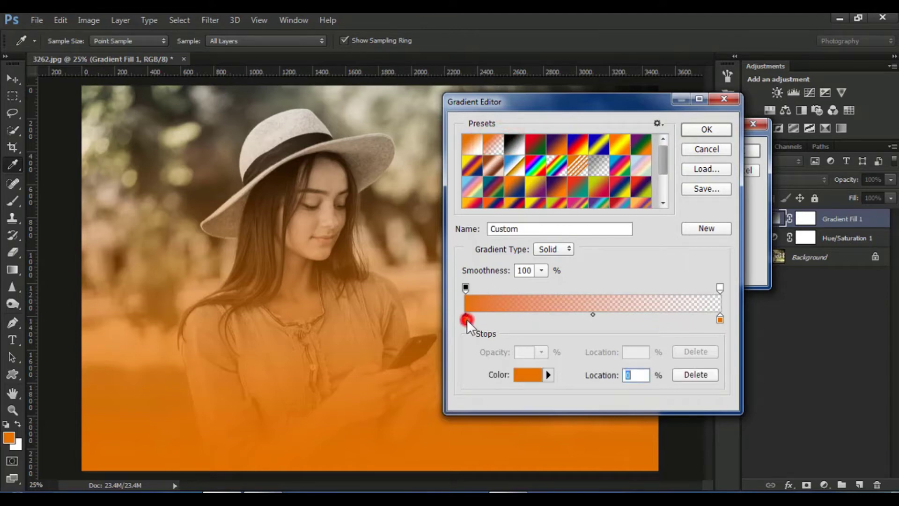
click(529, 374)
text(000000)
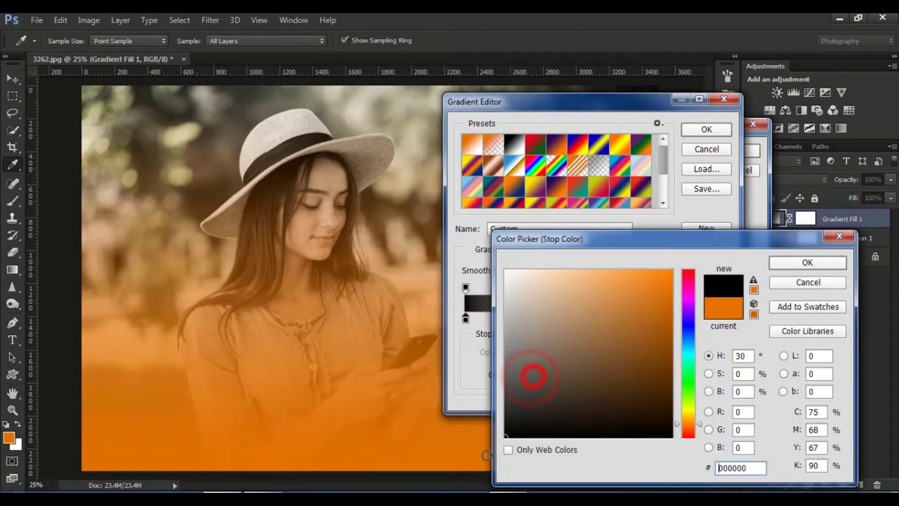
click(804, 258)
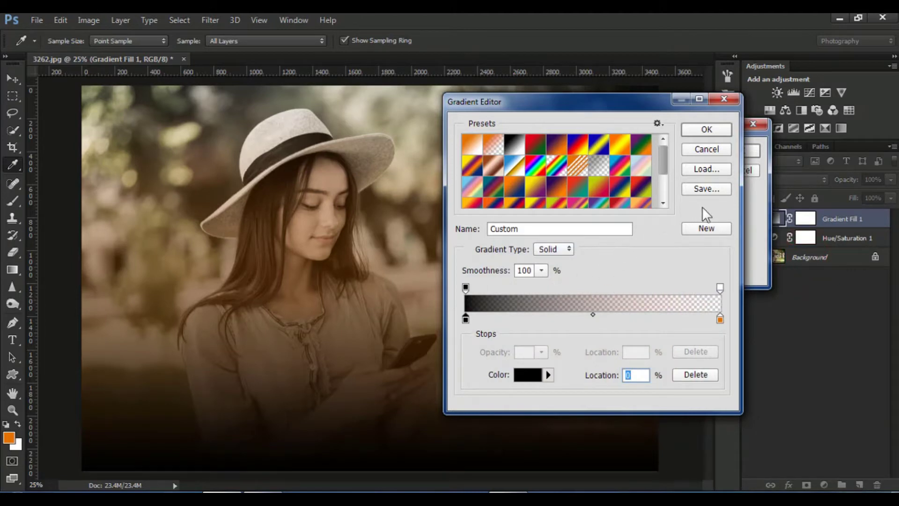
Make the gradient fill a reversed Radial style at 436% scale
click(707, 130)
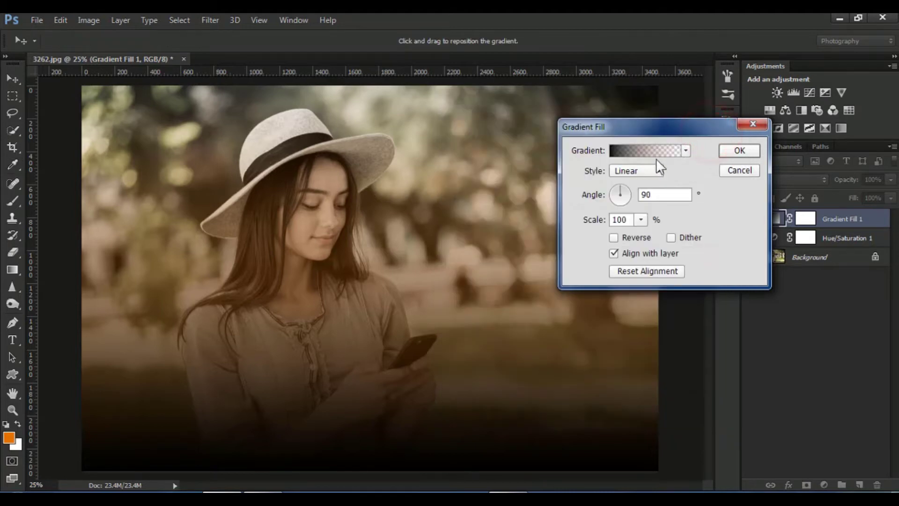
click(646, 171)
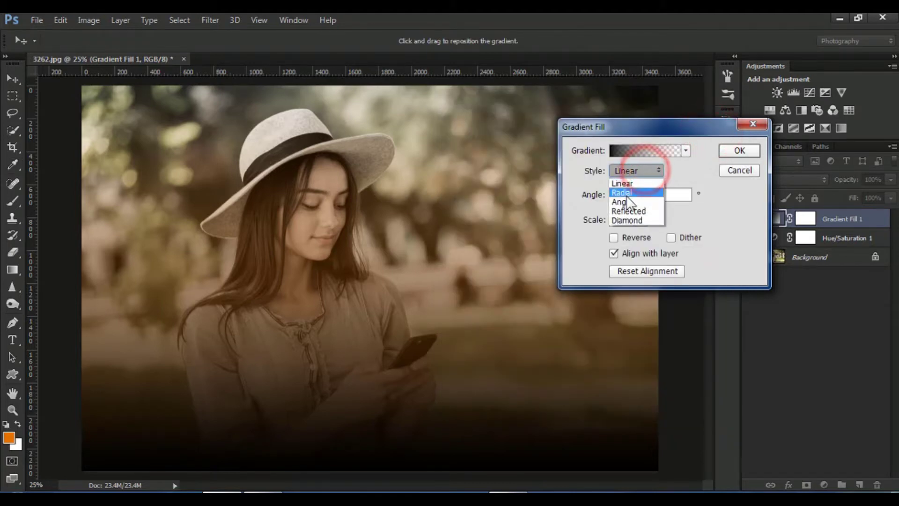
click(642, 193)
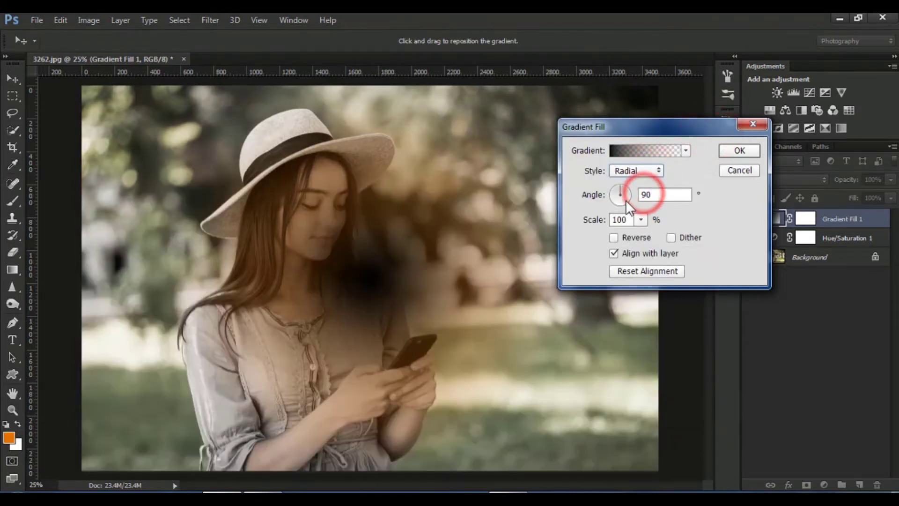
click(614, 237)
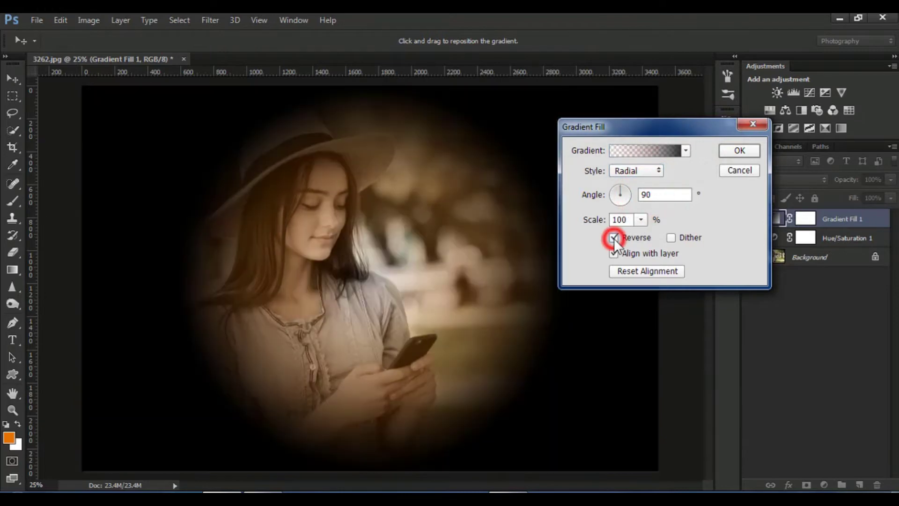
click(641, 219)
click(668, 233)
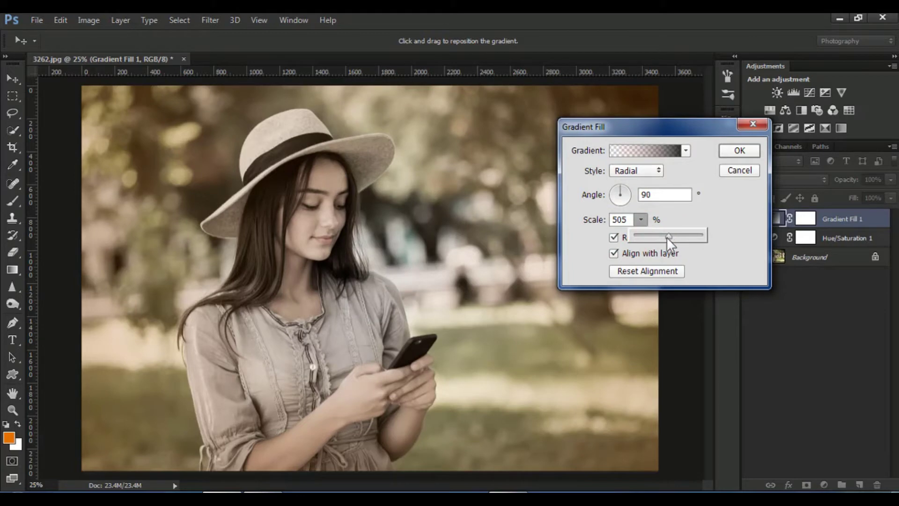
drag(667, 237, 663, 237)
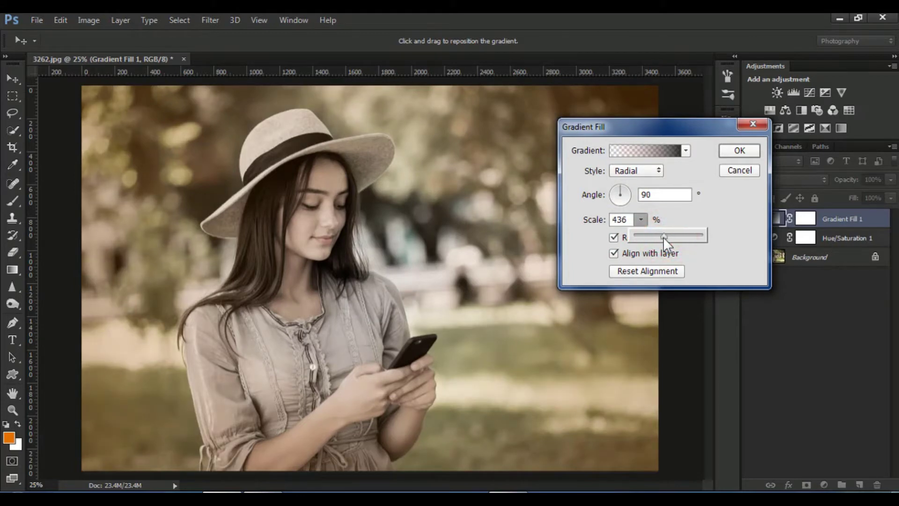
Change the gradient's right stop to white for a black-to-white gradient
click(665, 152)
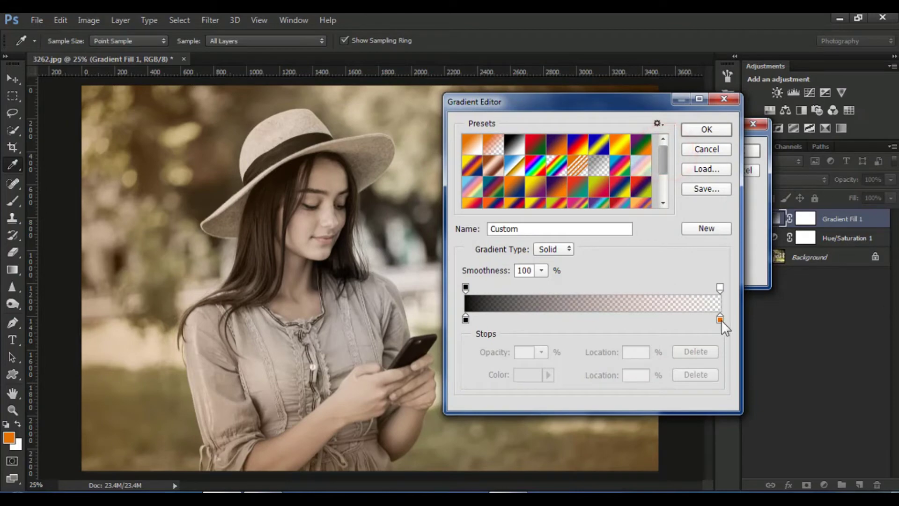
click(719, 320)
click(531, 375)
drag(532, 378, 506, 271)
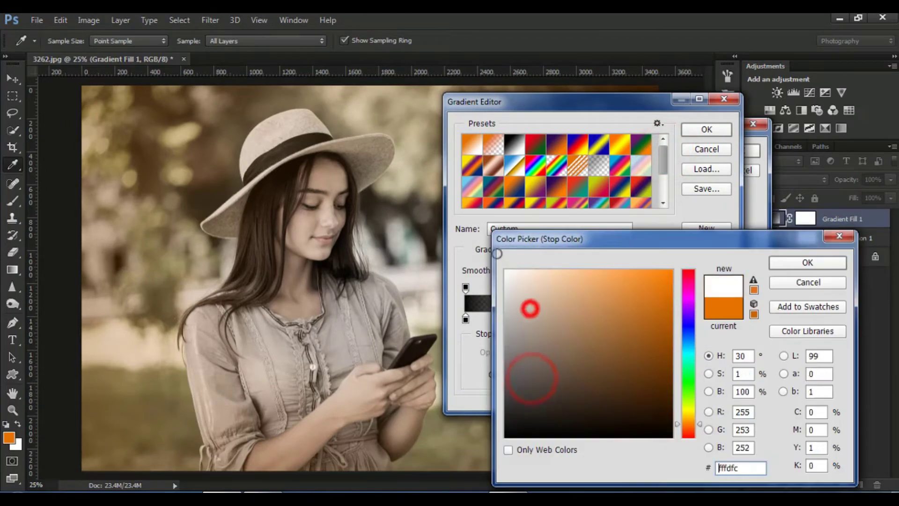
click(791, 264)
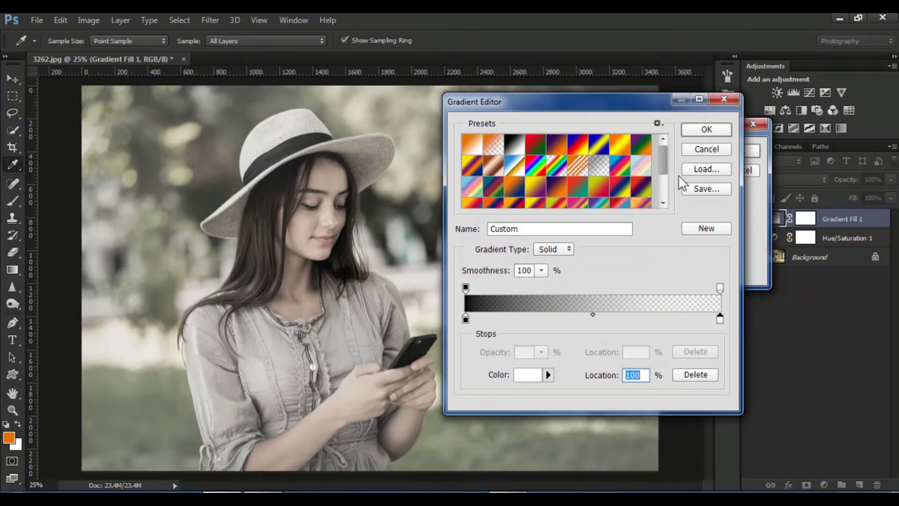
click(702, 135)
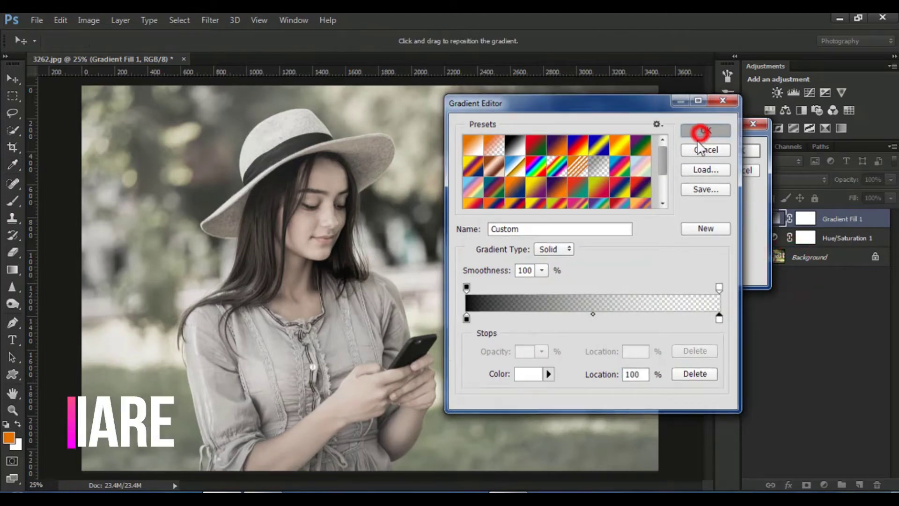
Reduce the gradient scale to 149% and choose the Neutral Density preset
click(641, 220)
mouse_move(641, 227)
mouse_down()
mouse_move(622, 237)
mouse_move(632, 234)
mouse_up()
click(653, 151)
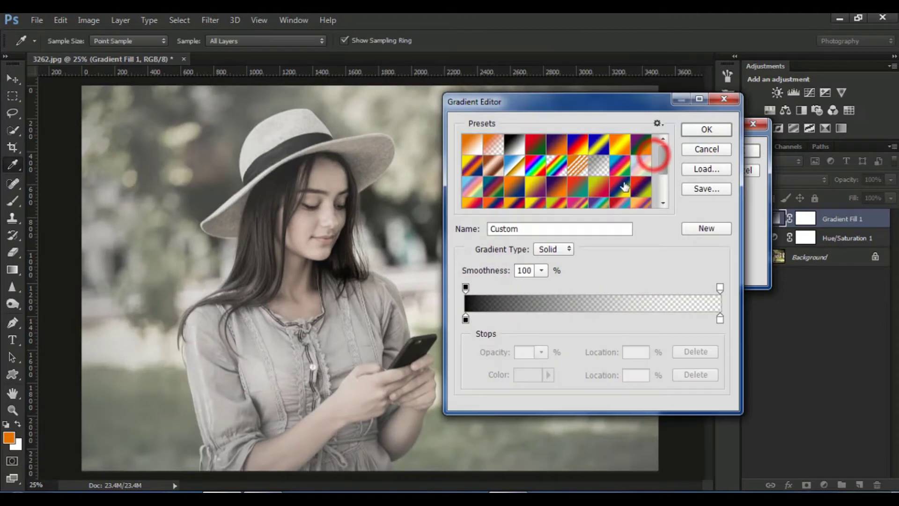
click(600, 169)
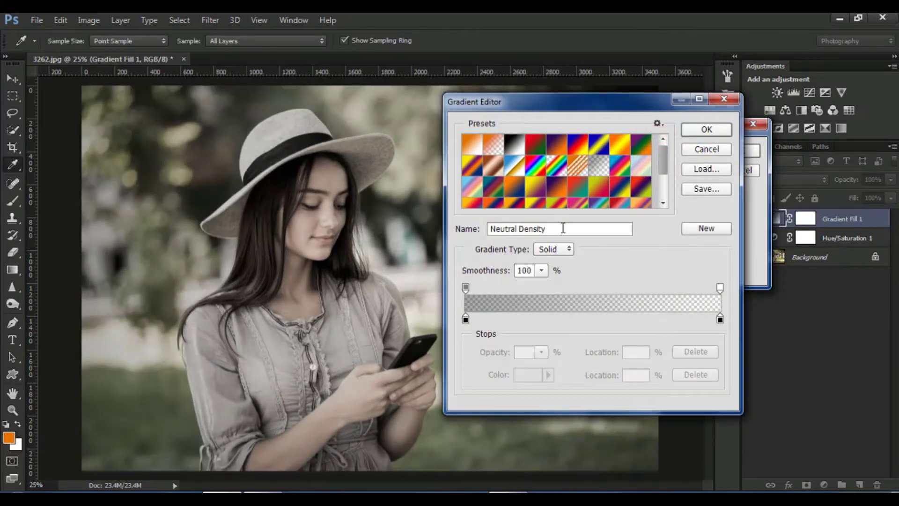
Apply the Neutral Density gradient, recentre it on the girl, and set scale to about 476
click(697, 134)
drag(337, 266, 314, 282)
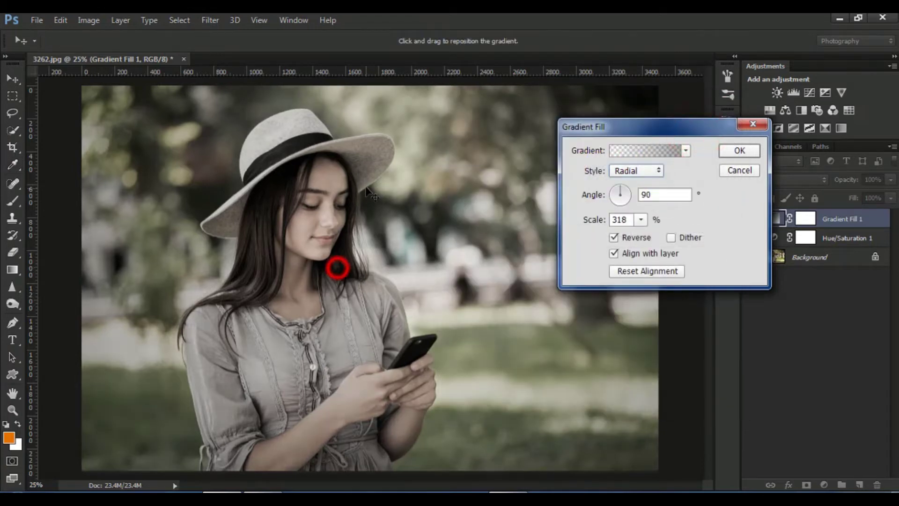
click(641, 220)
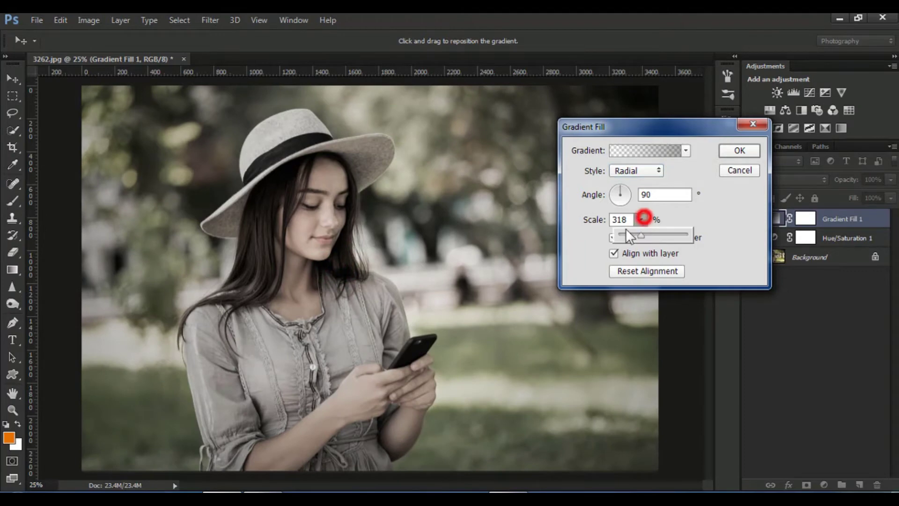
click(624, 233)
mouse_move(404, 244)
mouse_down()
mouse_move(342, 229)
mouse_move(463, 192)
mouse_up()
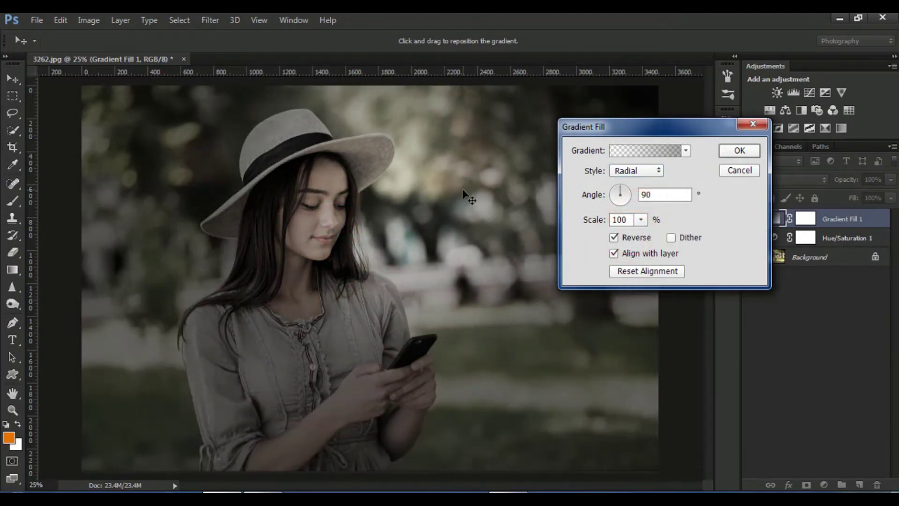
click(641, 219)
click(657, 233)
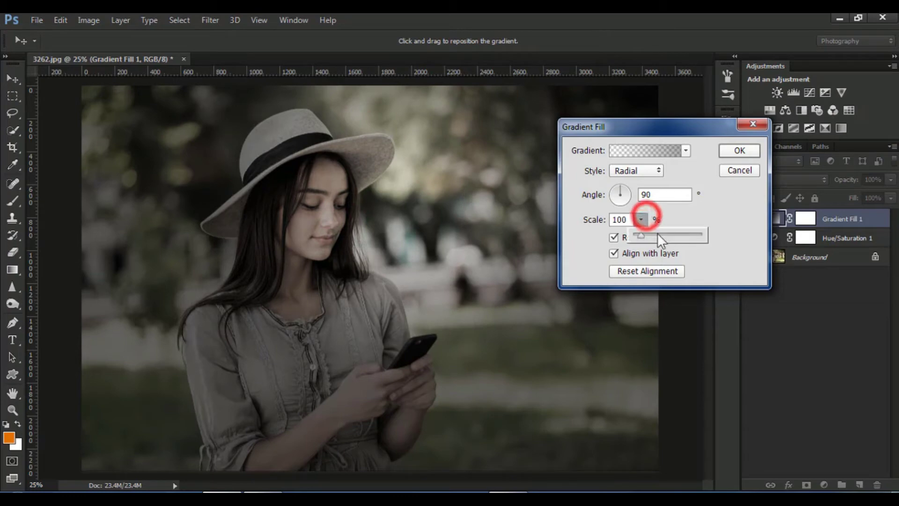
mouse_move(656, 232)
mouse_down()
mouse_move(665, 233)
mouse_move(648, 234)
mouse_up()
click(746, 154)
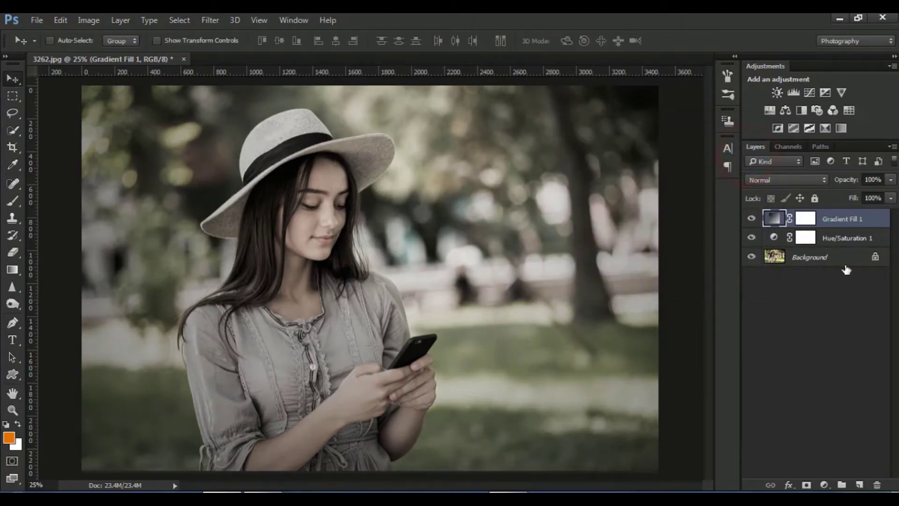
Lower the Gradient Fill layer's opacity to 61%
click(891, 181)
drag(872, 192, 867, 194)
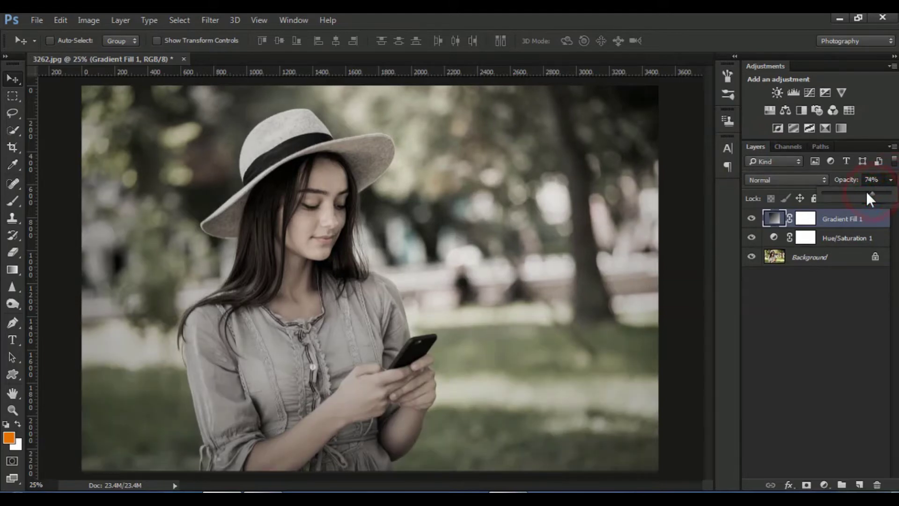
click(864, 193)
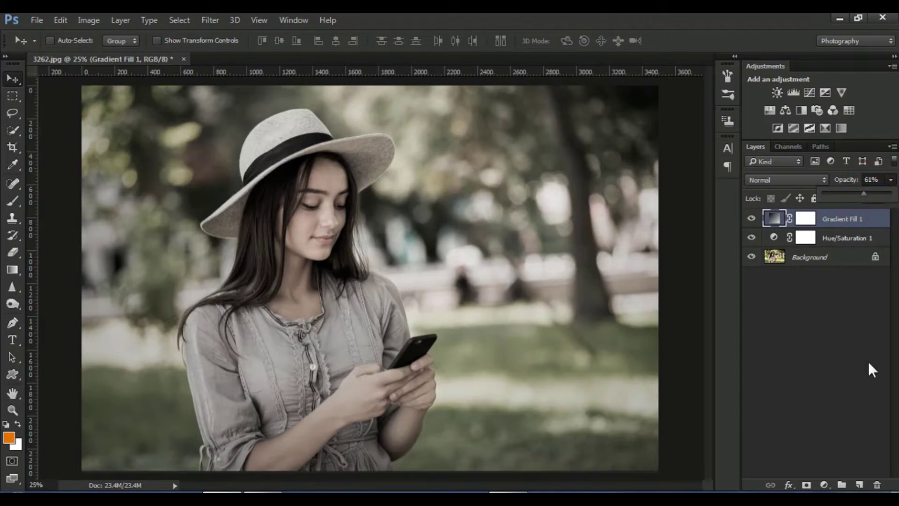
Add a new empty layer above the gradient fill and rename it Light
click(859, 486)
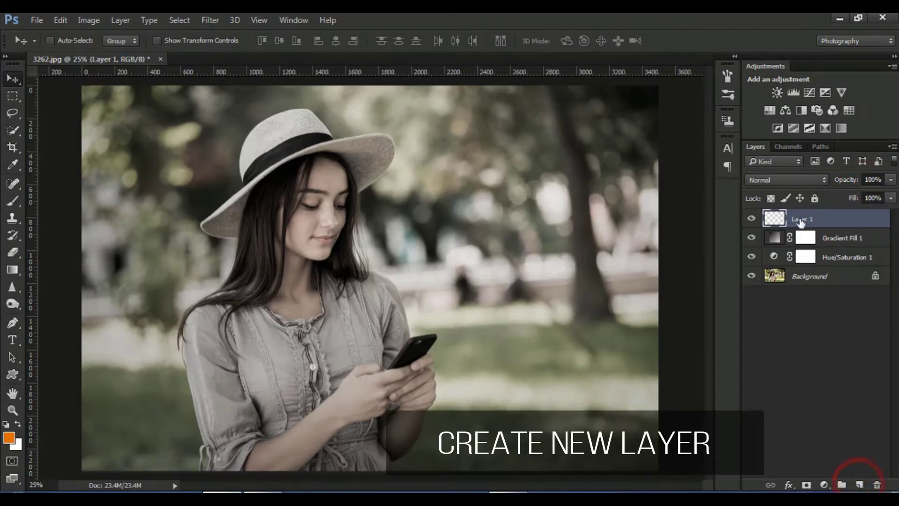
double_click(803, 219)
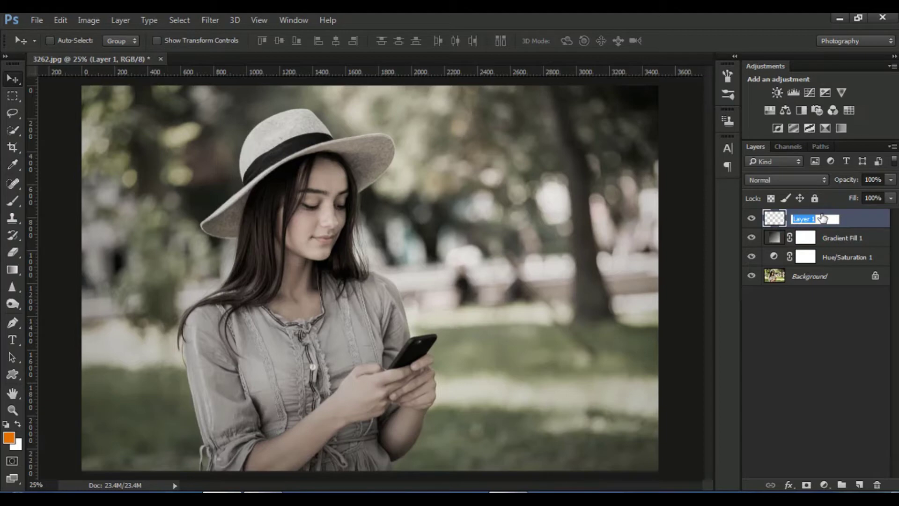
click(823, 219)
double_click(823, 220)
key(BackSpace)
text(Light)
key(Return)
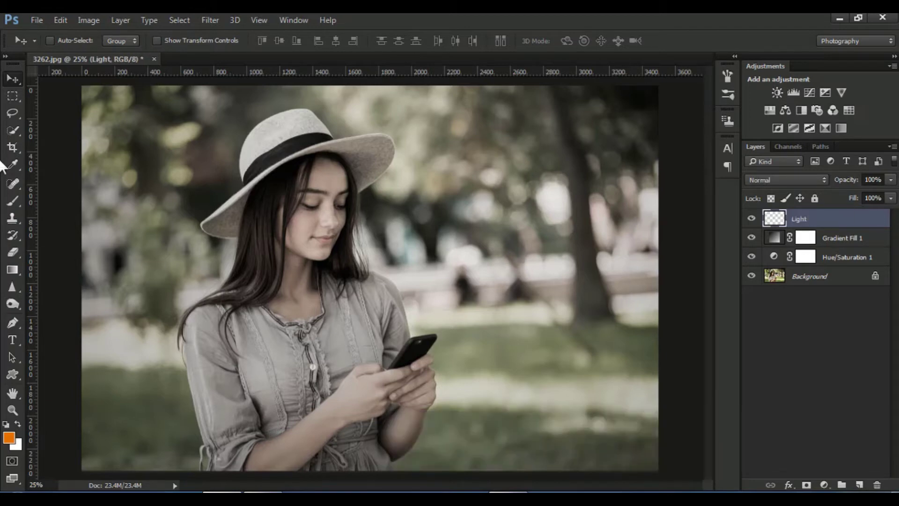
click(13, 201)
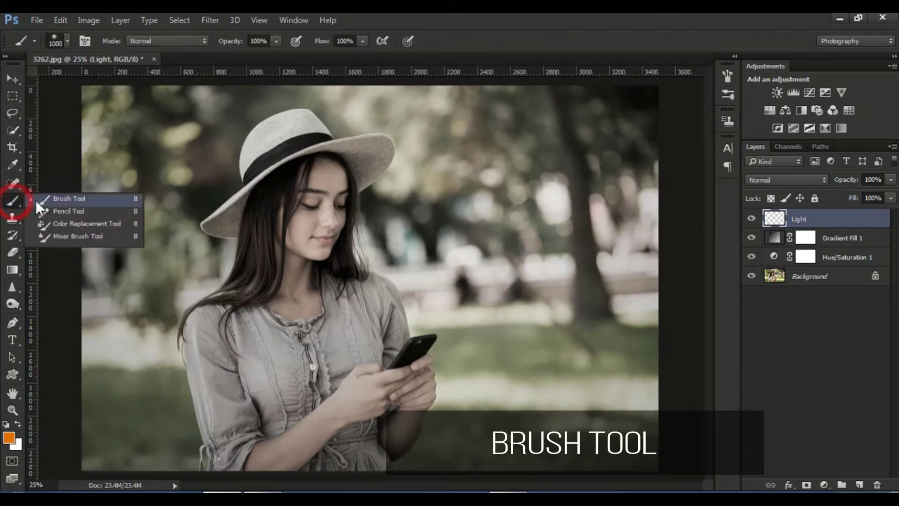
Select the Brush Tool with orange foreground colour e47100
click(78, 198)
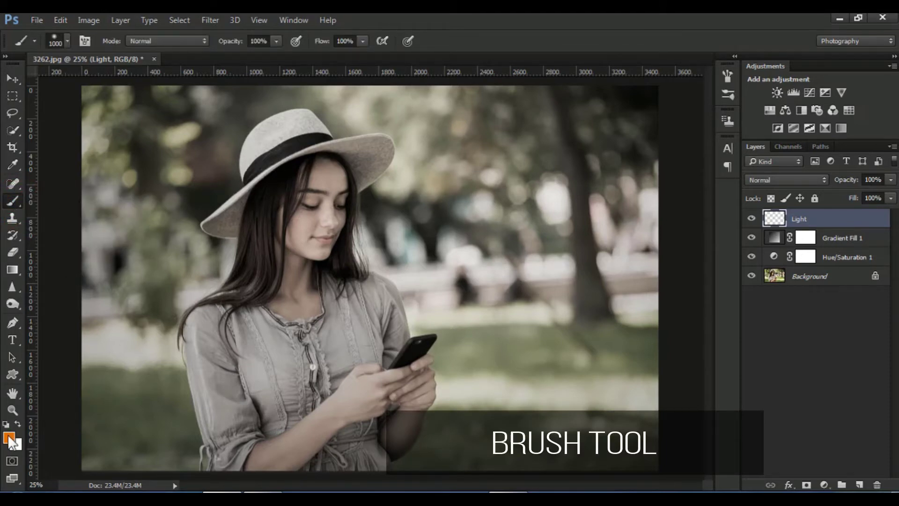
click(9, 439)
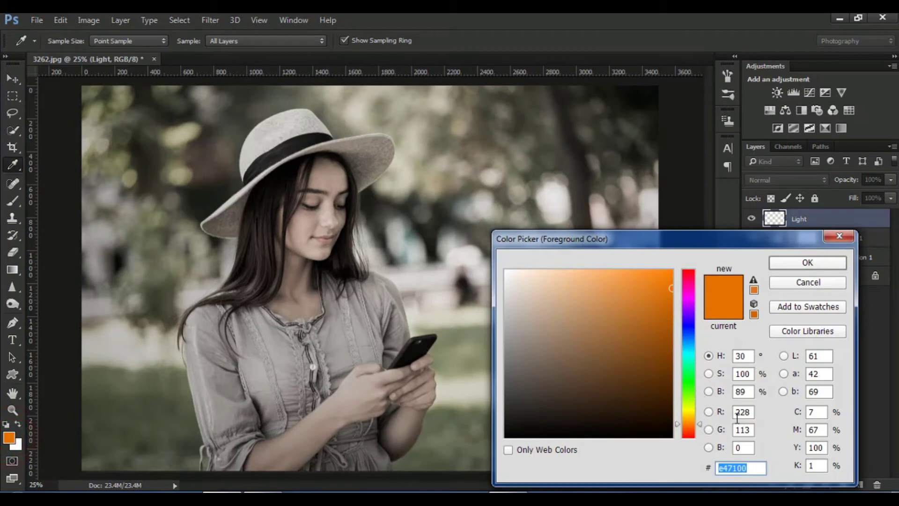
click(763, 463)
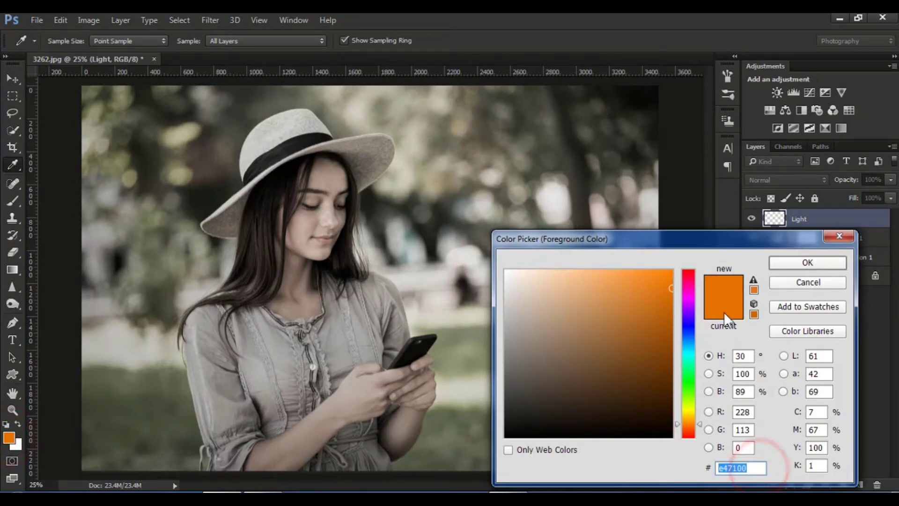
drag(711, 240, 644, 114)
click(687, 344)
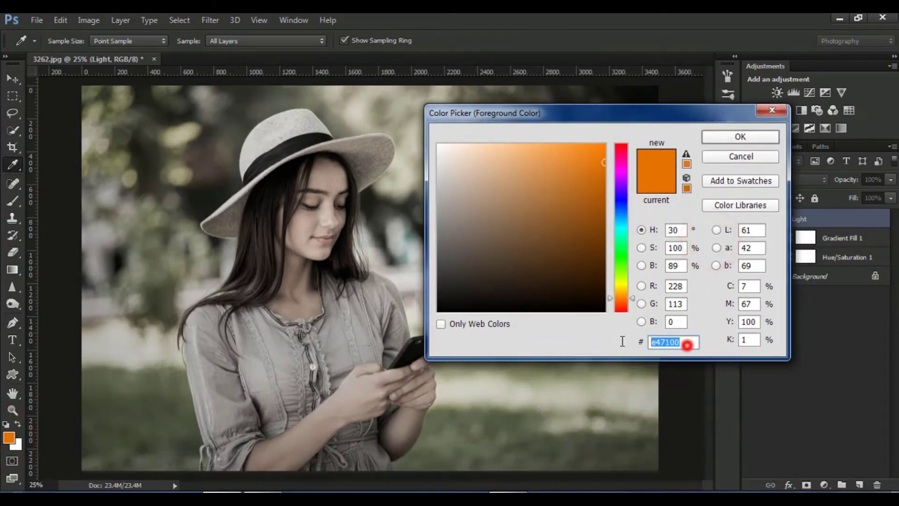
click(741, 137)
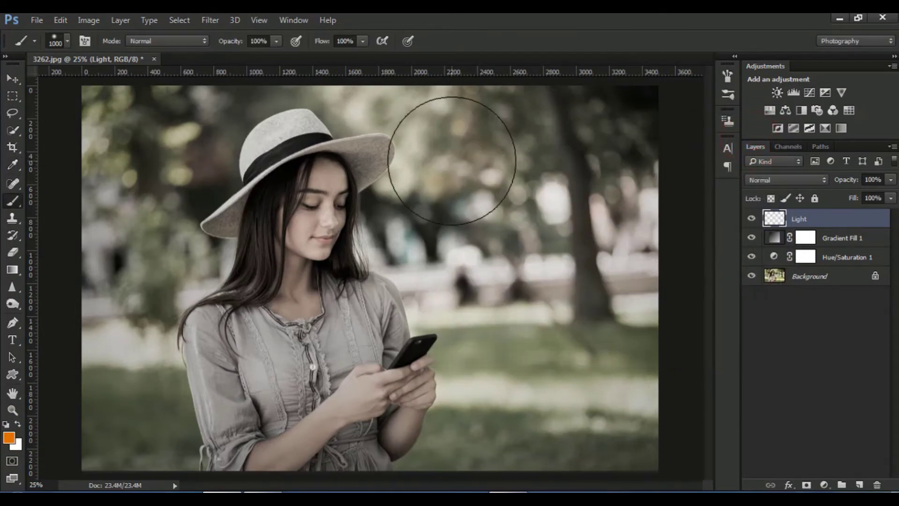
Paint an orange glow over the top-right trees with a soft round 1000 px brush
right_click(369, 142)
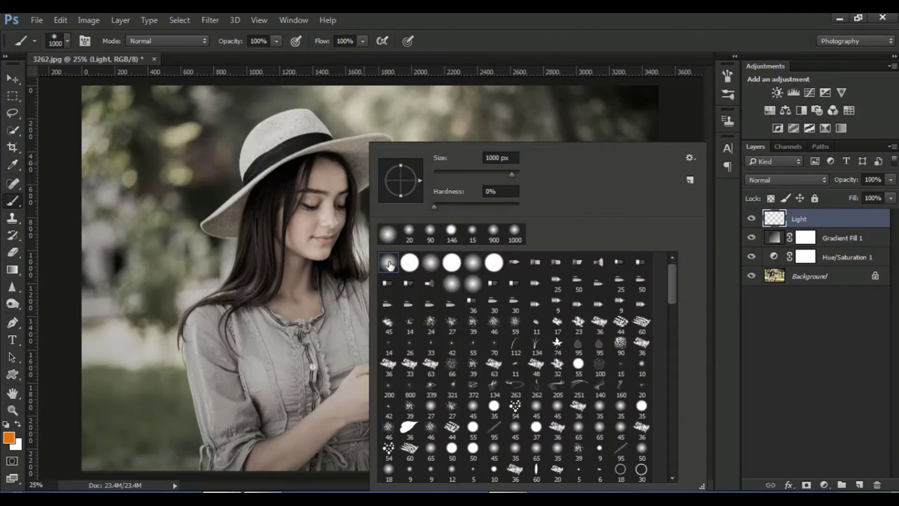
click(498, 40)
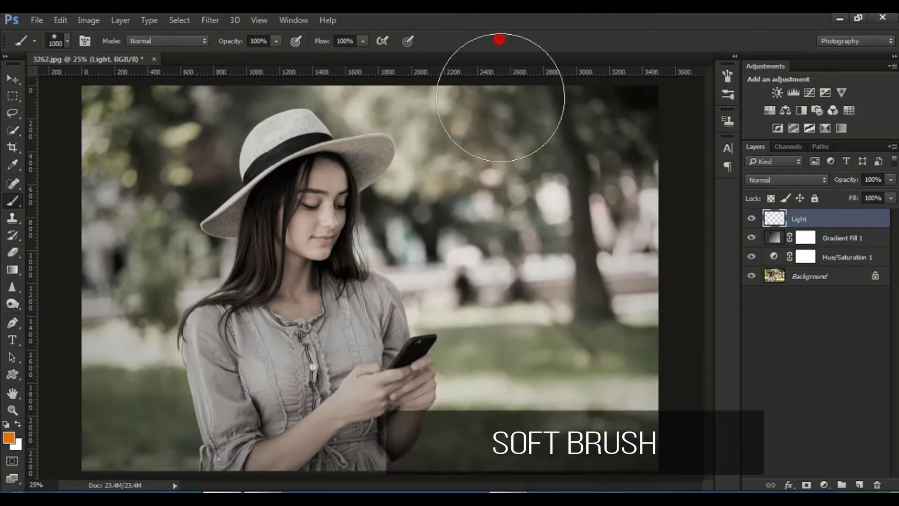
click(552, 154)
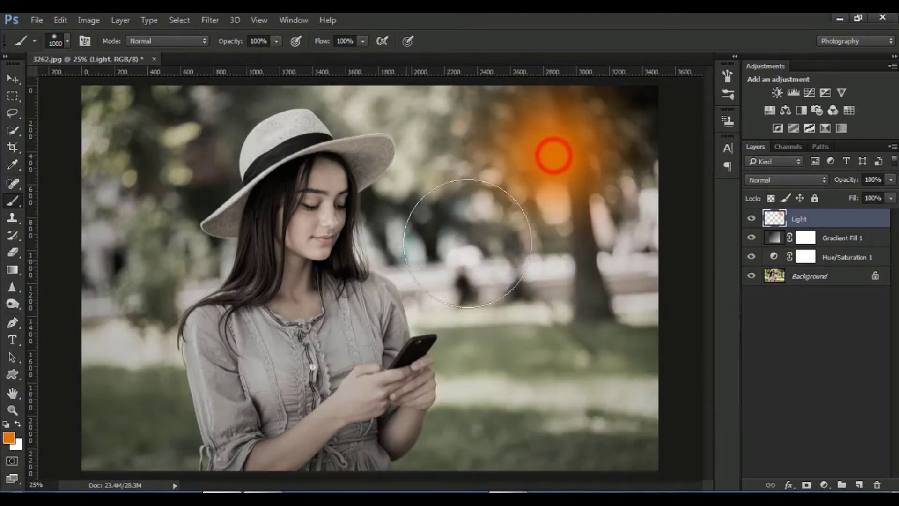
click(12, 78)
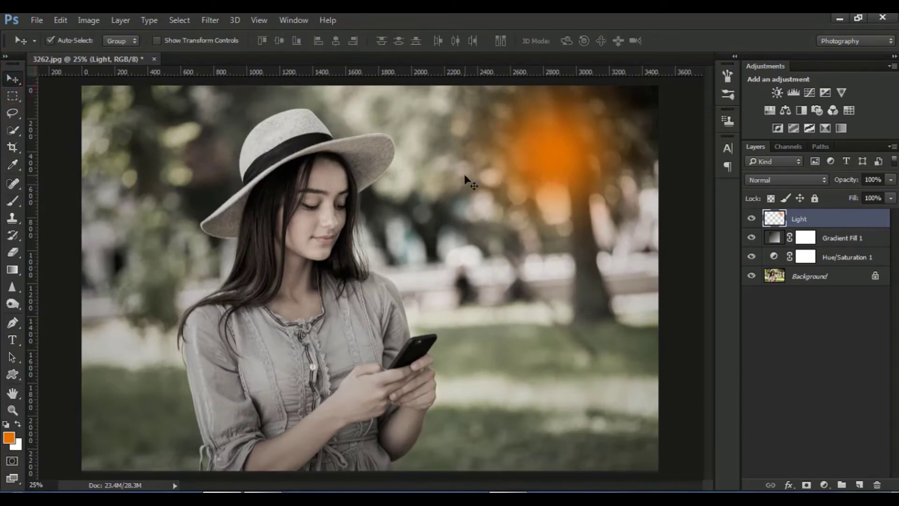
Free-transform the Light glow, stretching it wider to the left and taller downward
key(ctrl+minus)
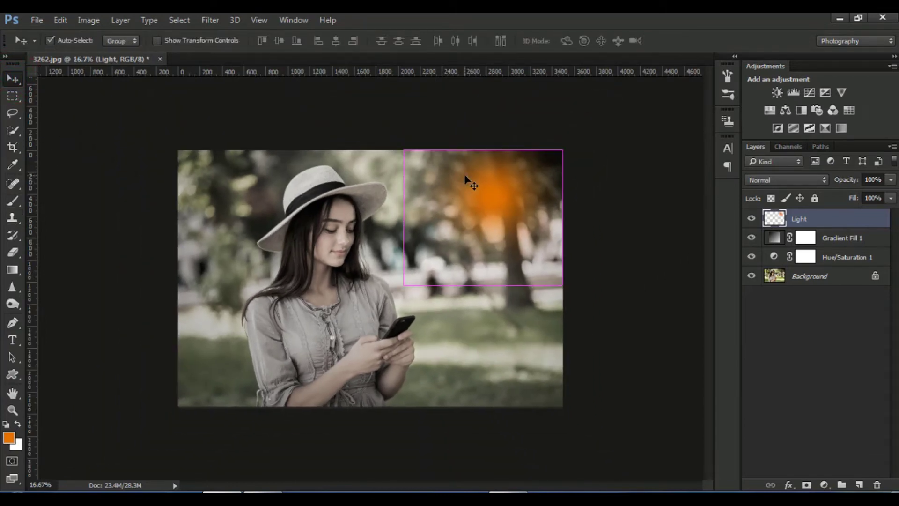
key(ctrl+t)
drag(404, 218, 178, 218)
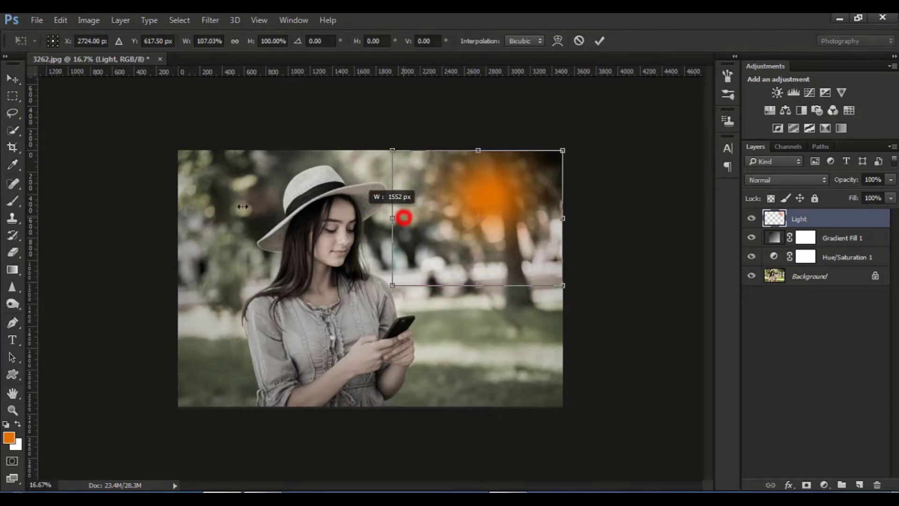
drag(402, 206, 488, 198)
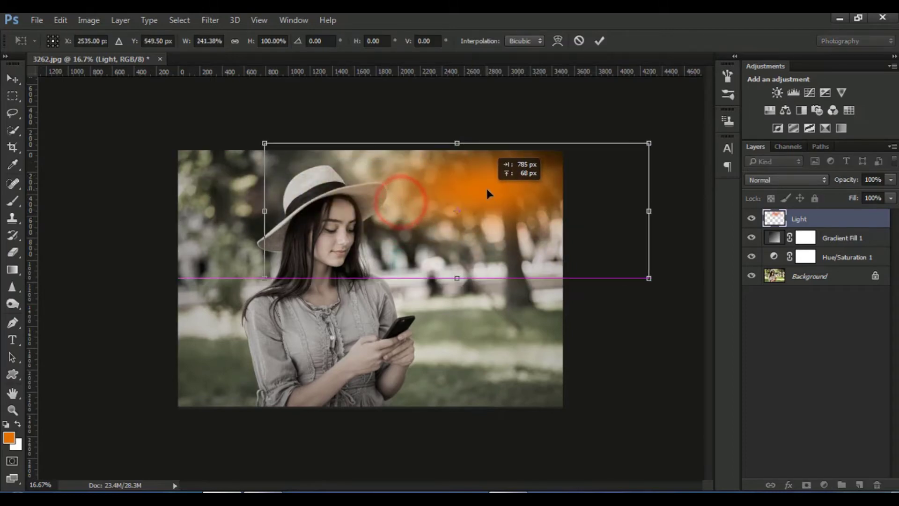
drag(453, 282, 457, 336)
drag(484, 235, 478, 215)
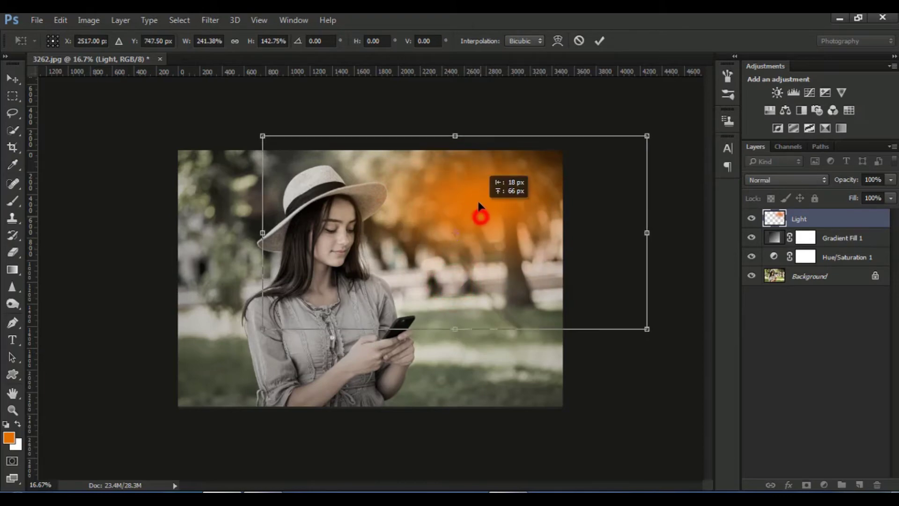
drag(457, 317, 457, 361)
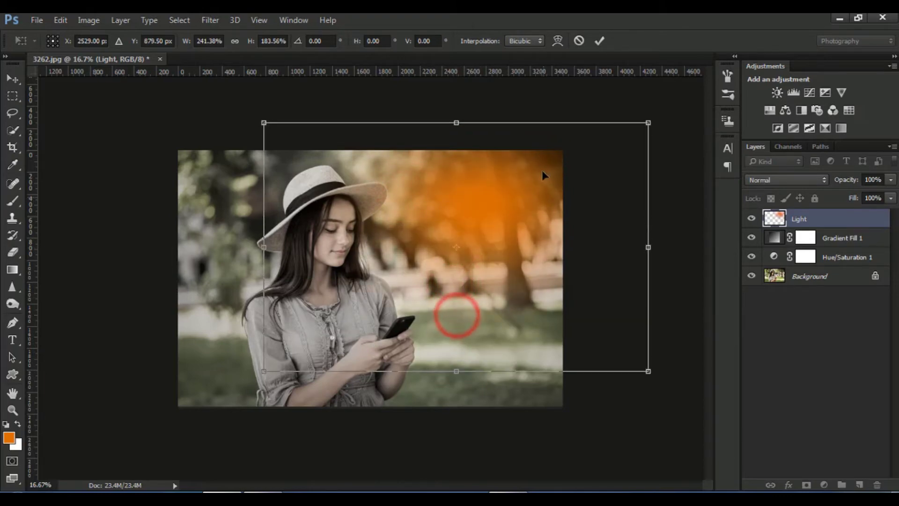
Refine the glow's stretch to roughly 298% width and 236% height across the trees
drag(529, 202, 533, 174)
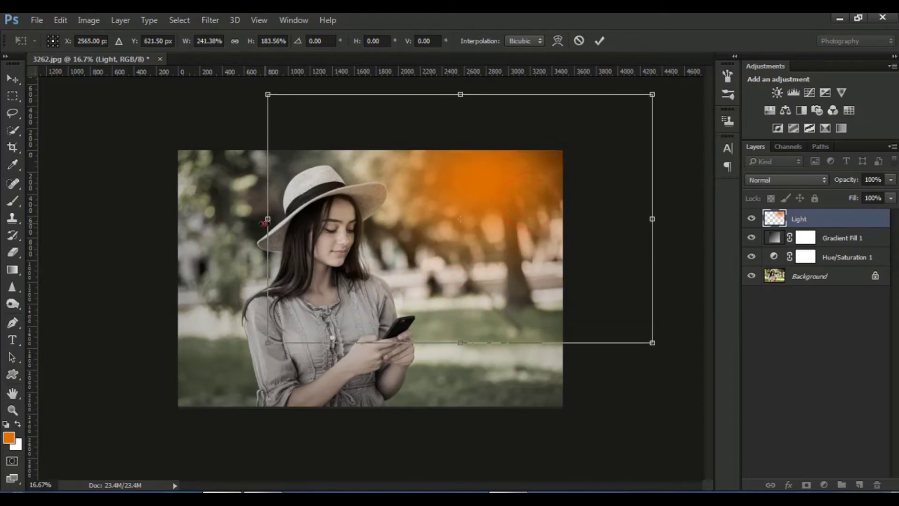
drag(267, 220, 214, 219)
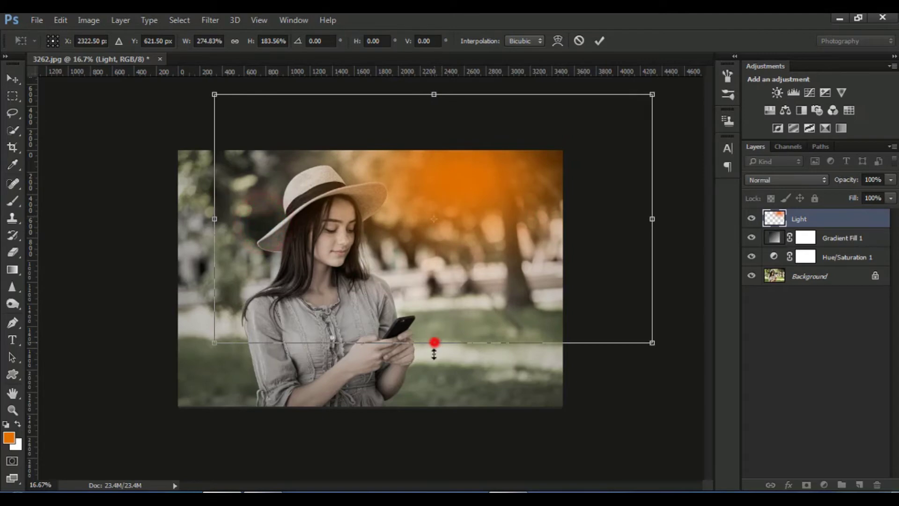
drag(434, 344, 434, 386)
drag(490, 201, 485, 198)
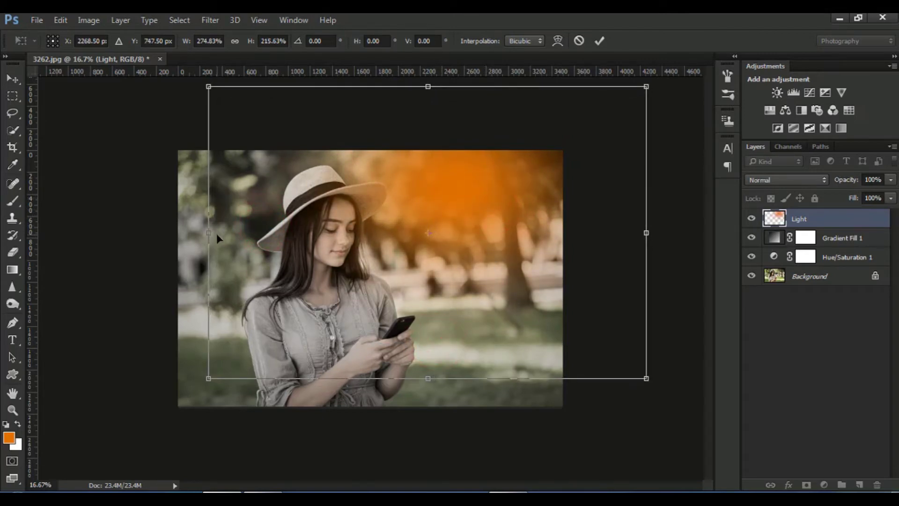
drag(208, 233, 171, 233)
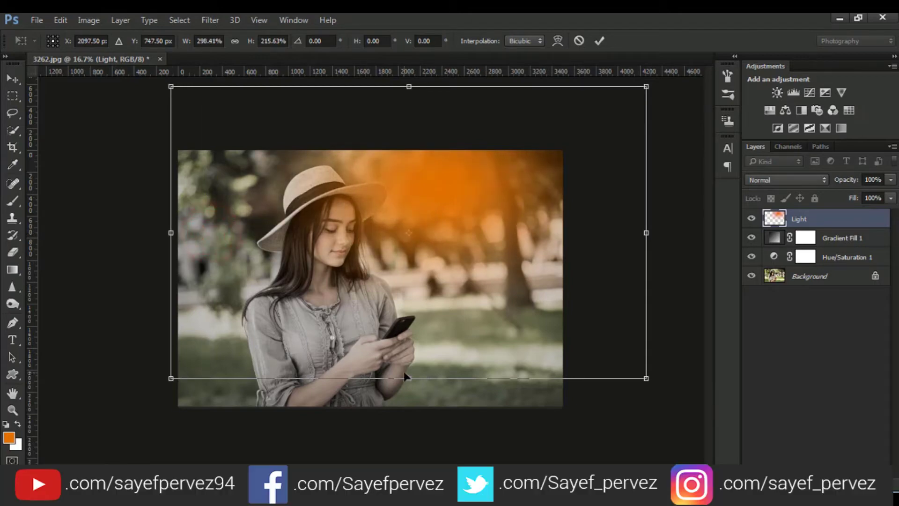
drag(406, 377, 406, 405)
drag(480, 214, 496, 209)
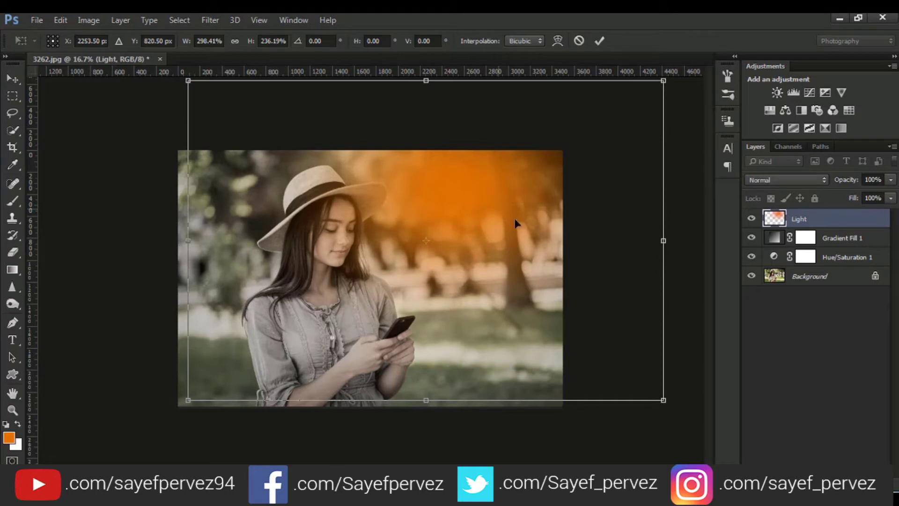
Commit the glow transform and blend the Light layer in Screen mode at 75% opacity
click(602, 41)
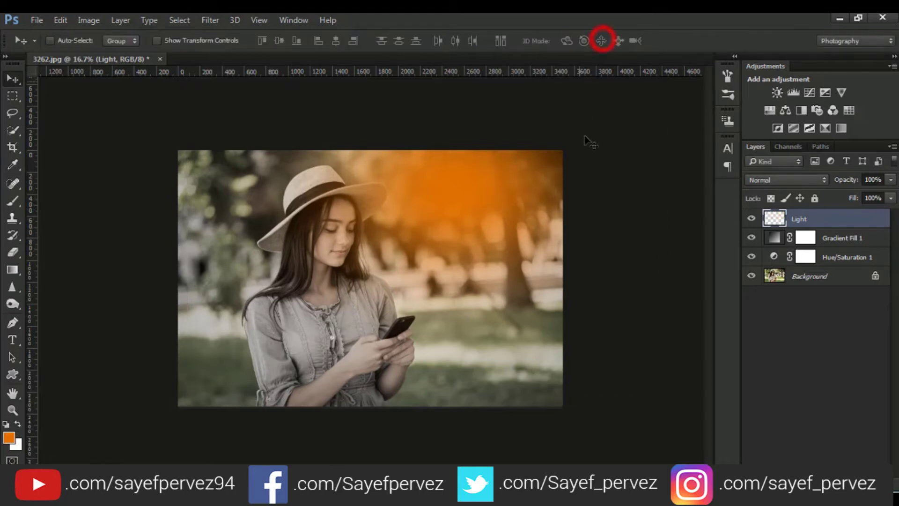
click(810, 180)
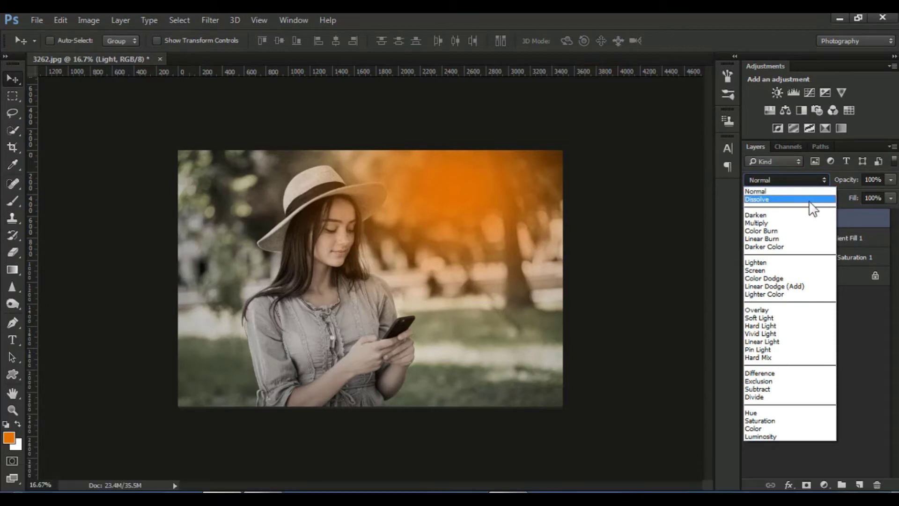
click(754, 270)
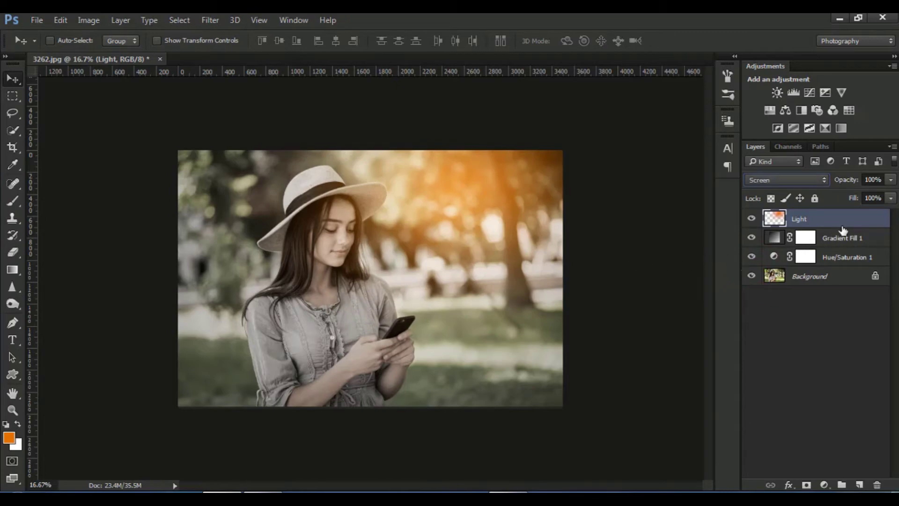
drag(890, 179, 867, 193)
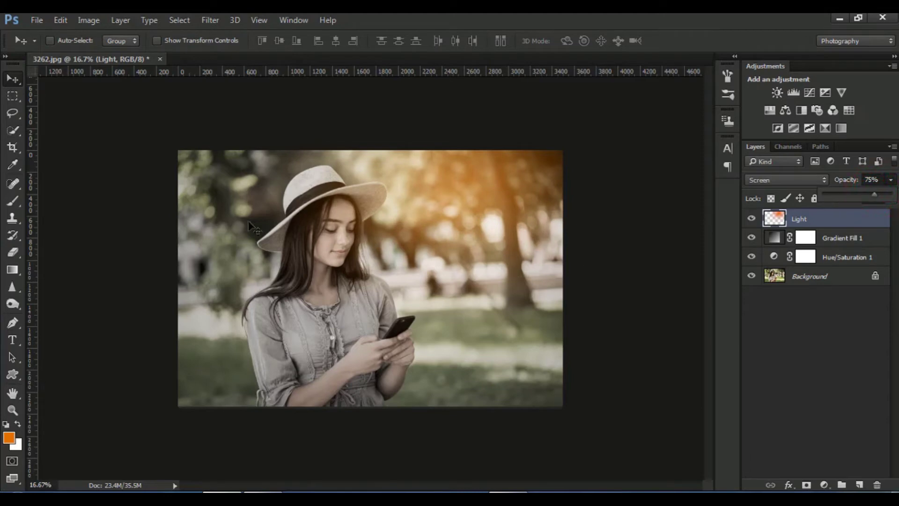
key(ctrl+0)
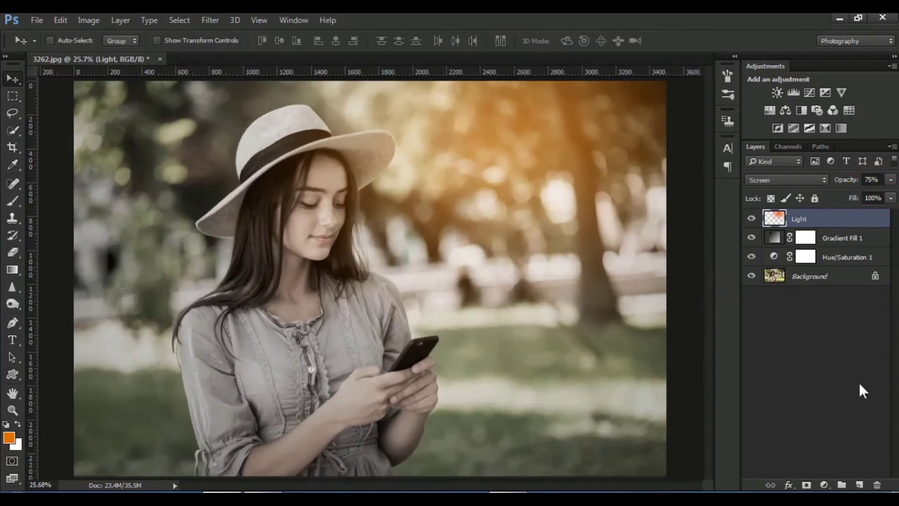
Add a Gradient Map adjustment layer using the Black, White gradient preset
click(825, 484)
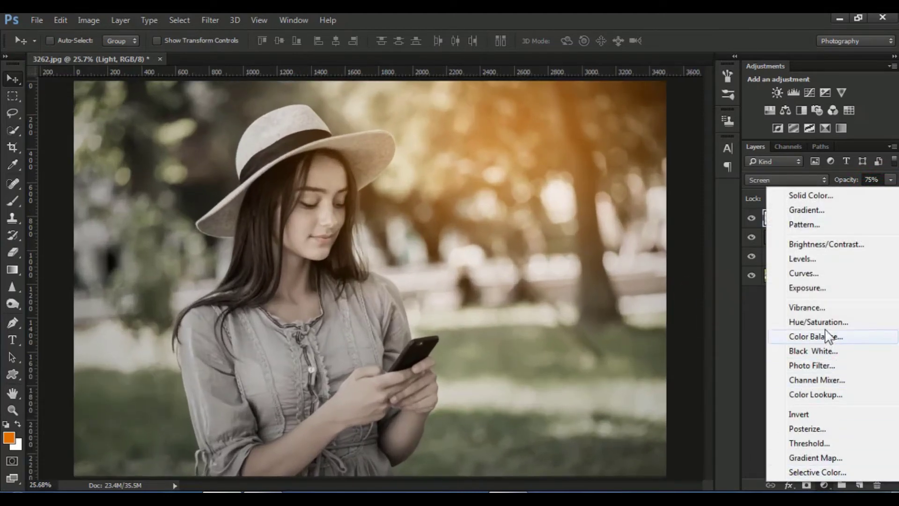
click(823, 458)
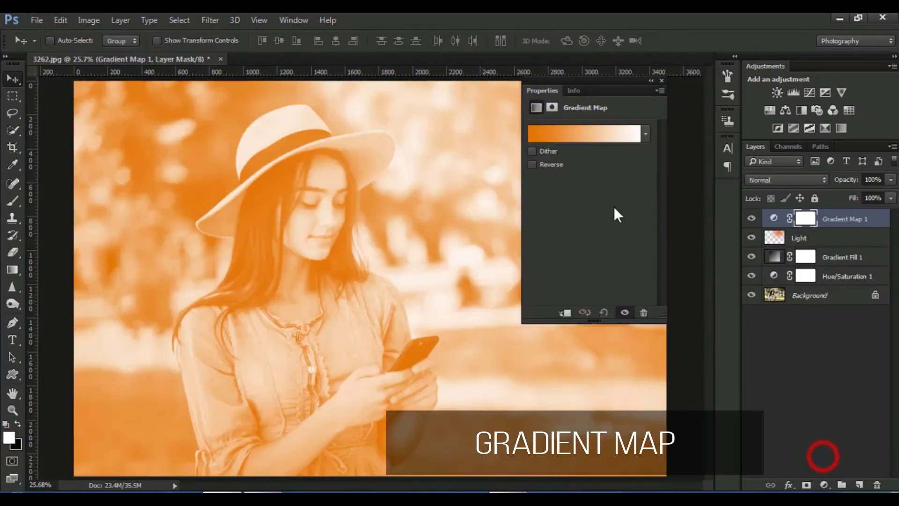
click(611, 136)
click(514, 145)
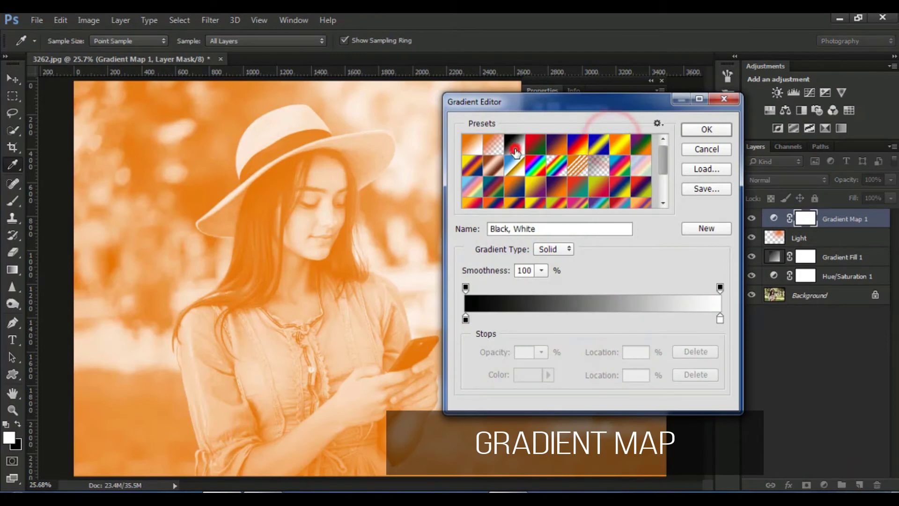
click(706, 129)
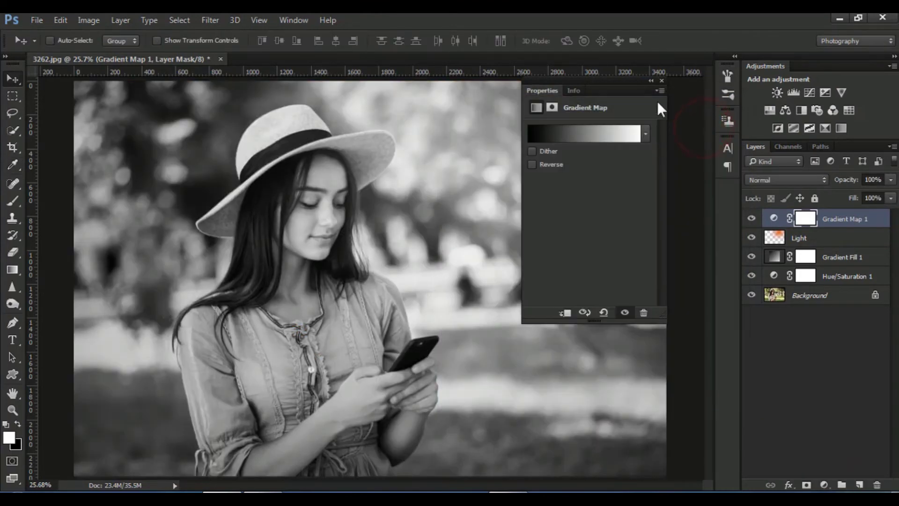
click(661, 81)
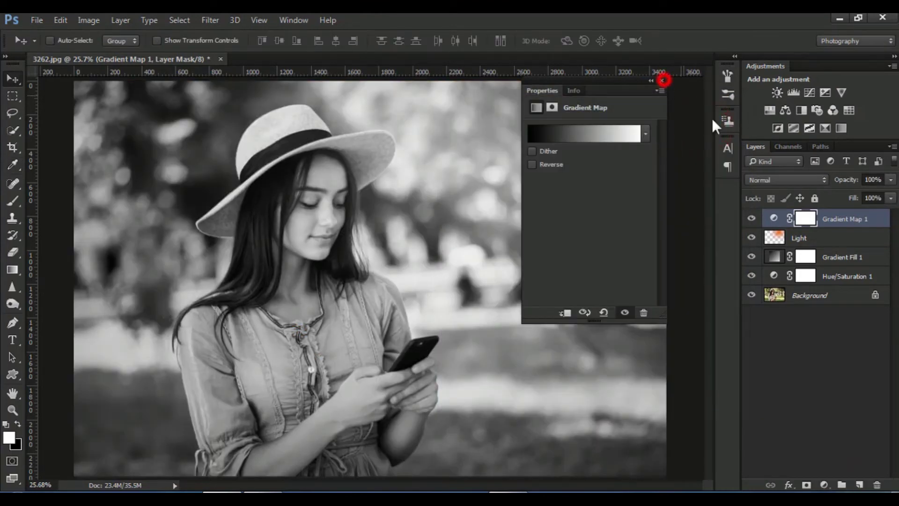
Blend Gradient Map 1 in Soft Light at 50% opacity
click(779, 179)
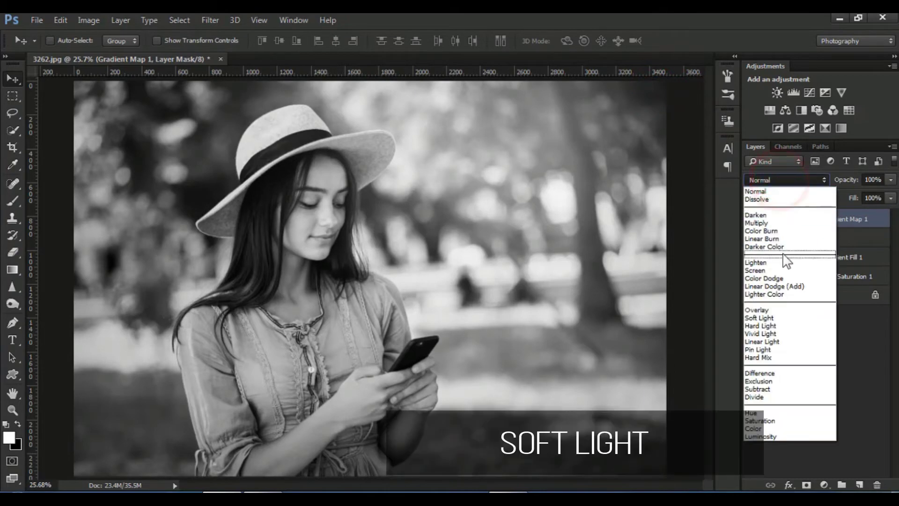
click(781, 317)
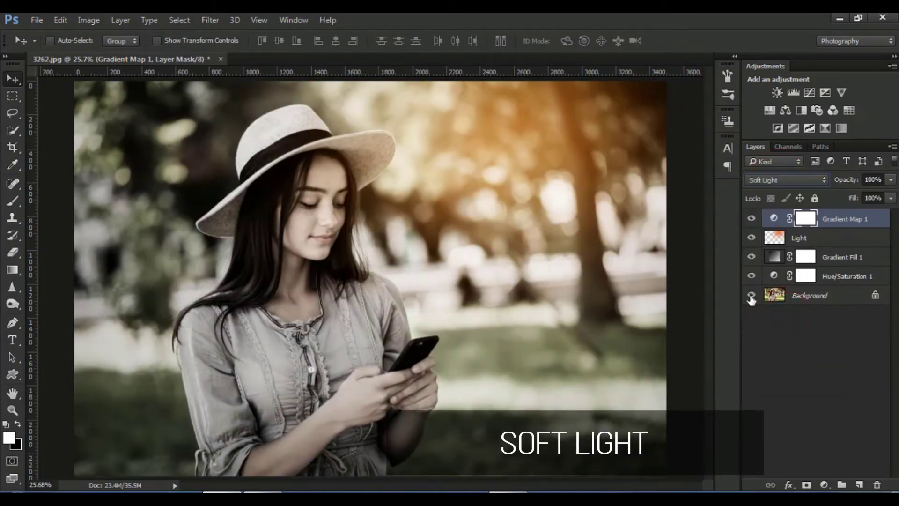
click(888, 179)
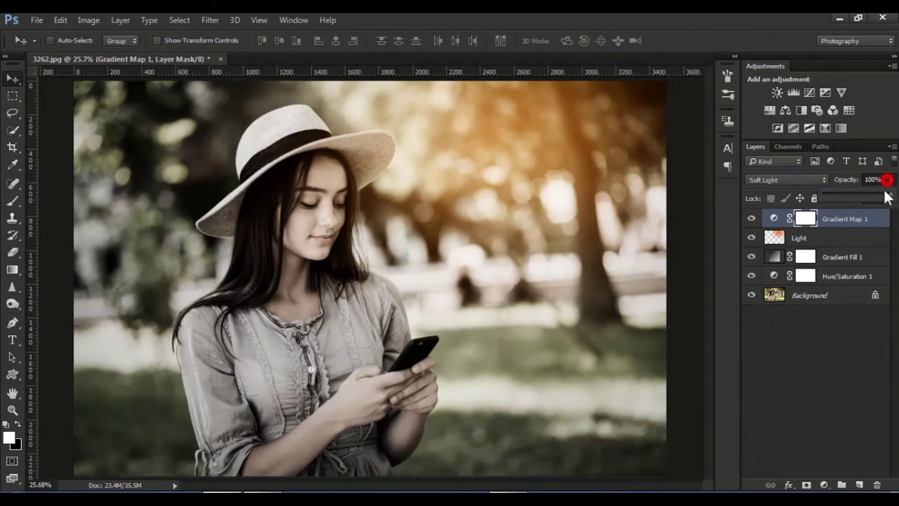
click(867, 193)
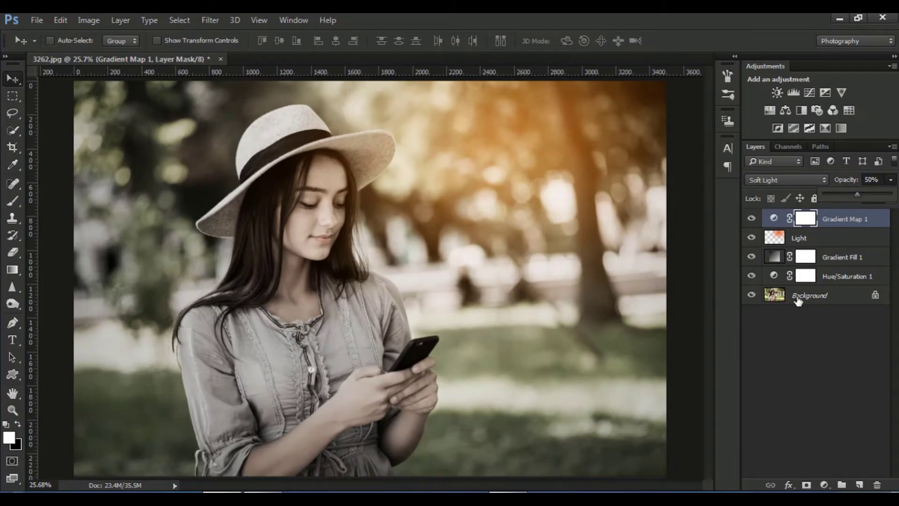
click(824, 480)
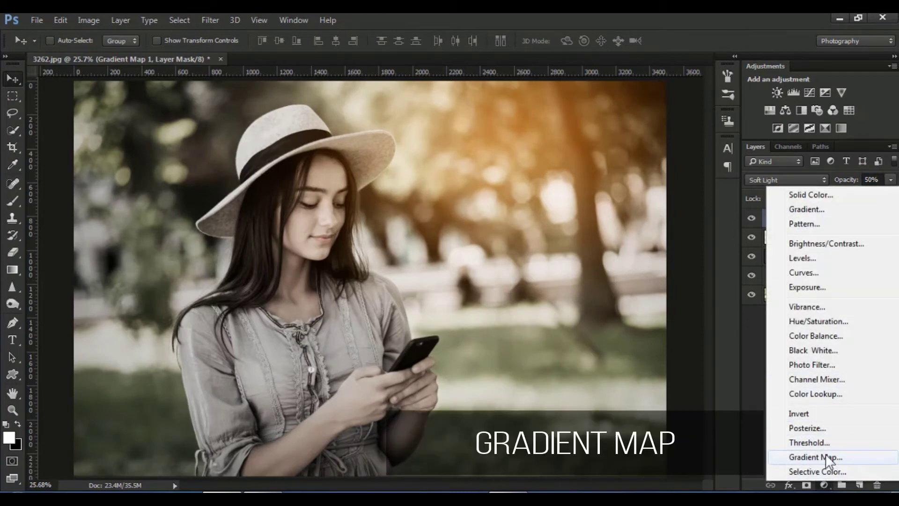
Add Gradient Map 2 and set its left gradient stop to teal 087c80
click(835, 458)
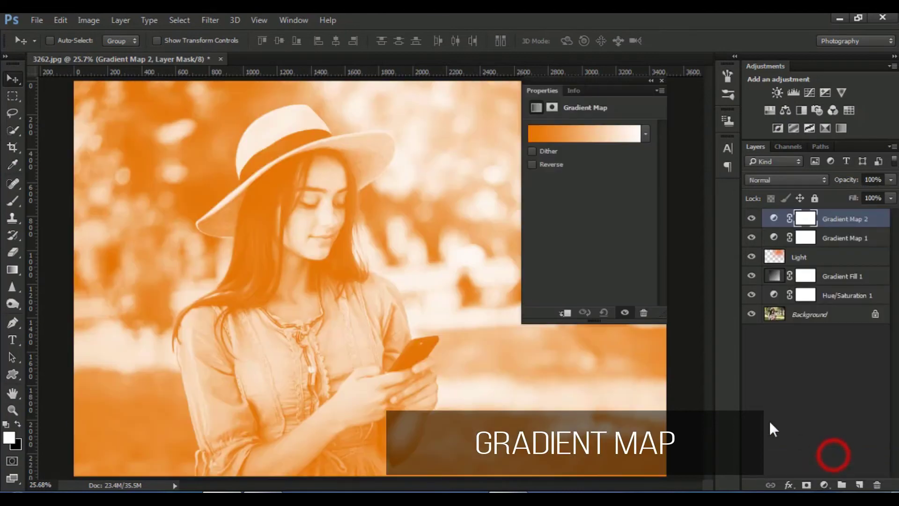
click(598, 136)
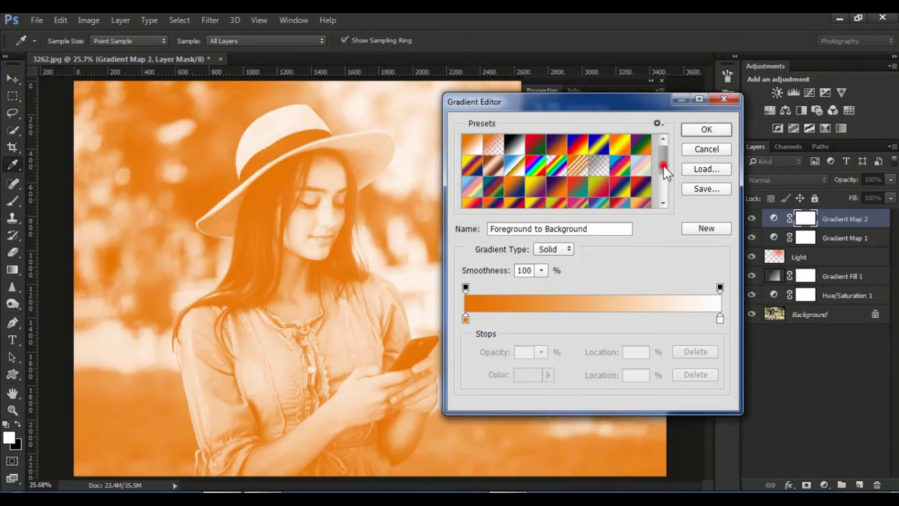
click(496, 146)
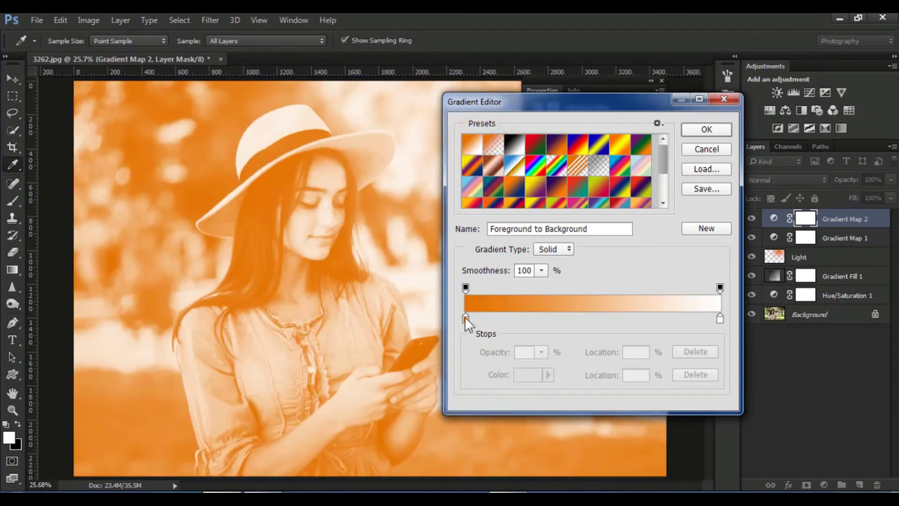
click(465, 318)
click(529, 375)
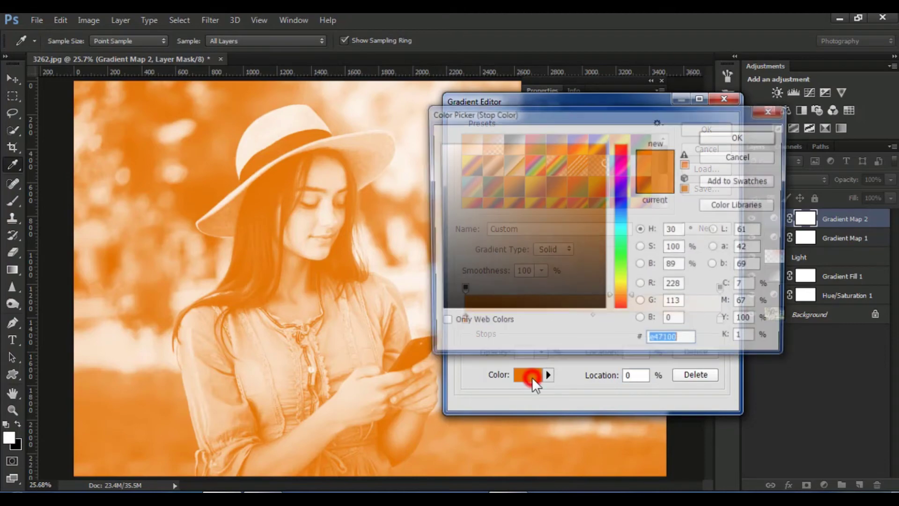
double_click(685, 342)
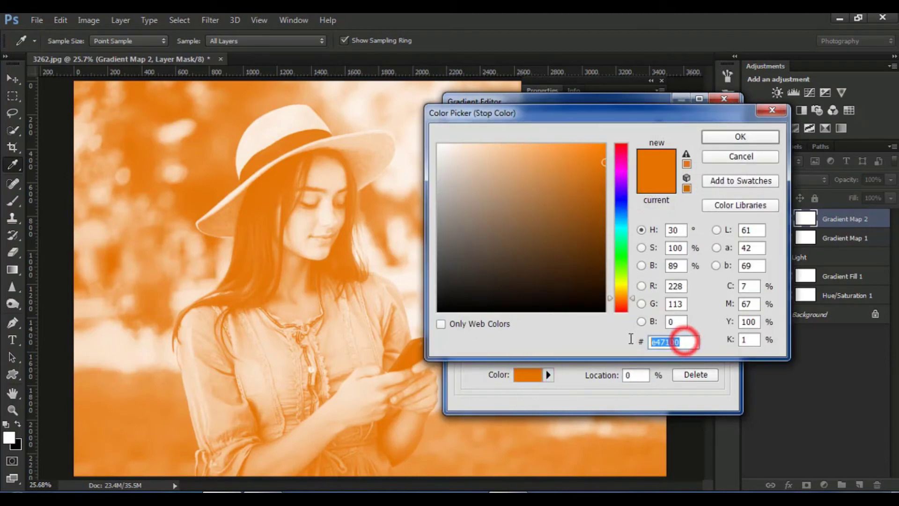
text(8)
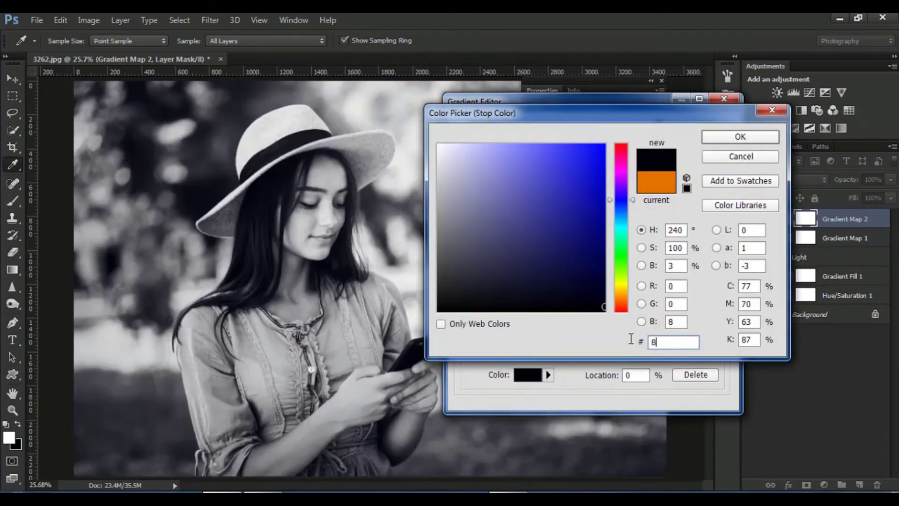
key(BackSpace)
text(0)
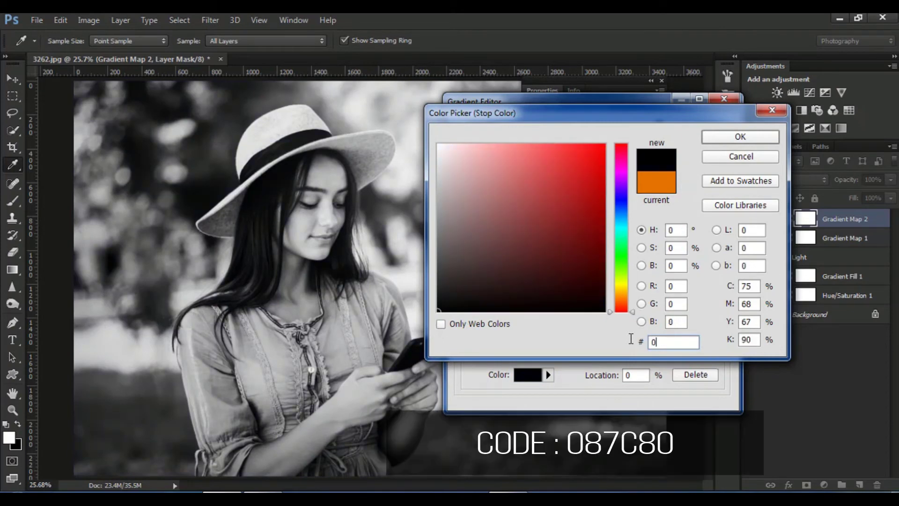
text(8)
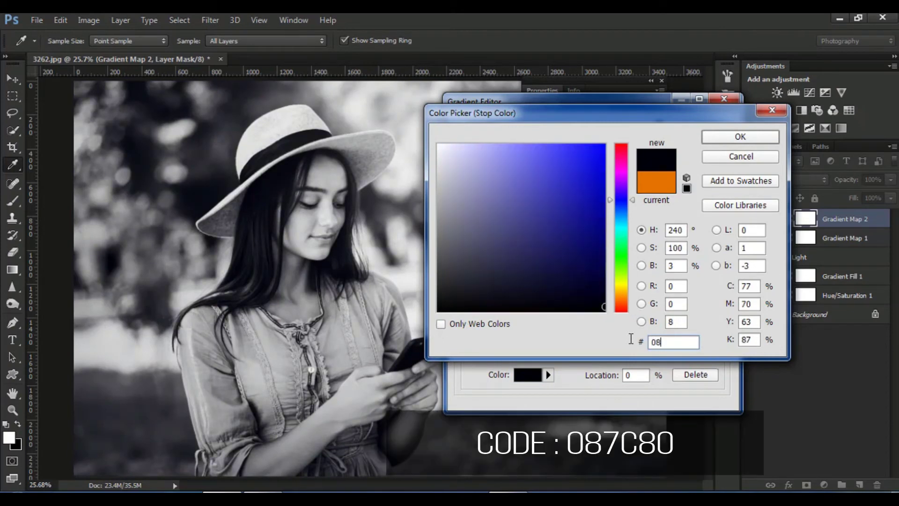
text(7c)
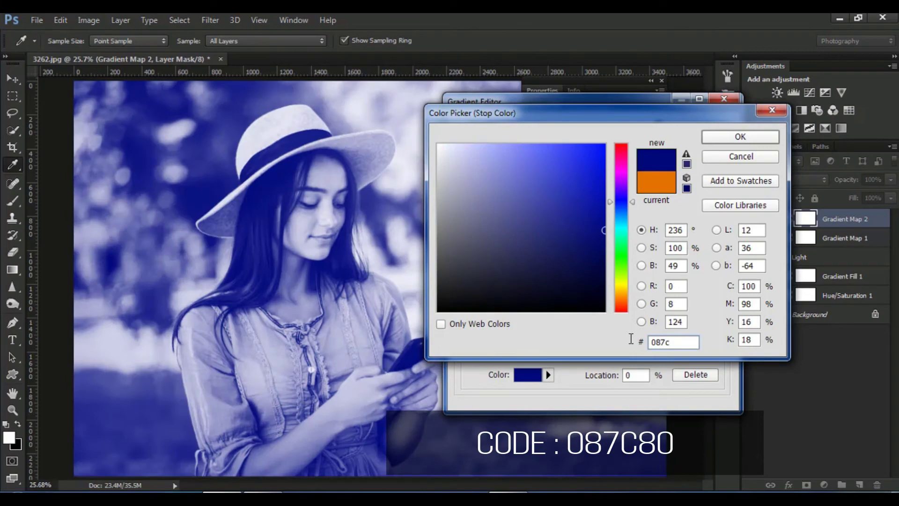
text(80)
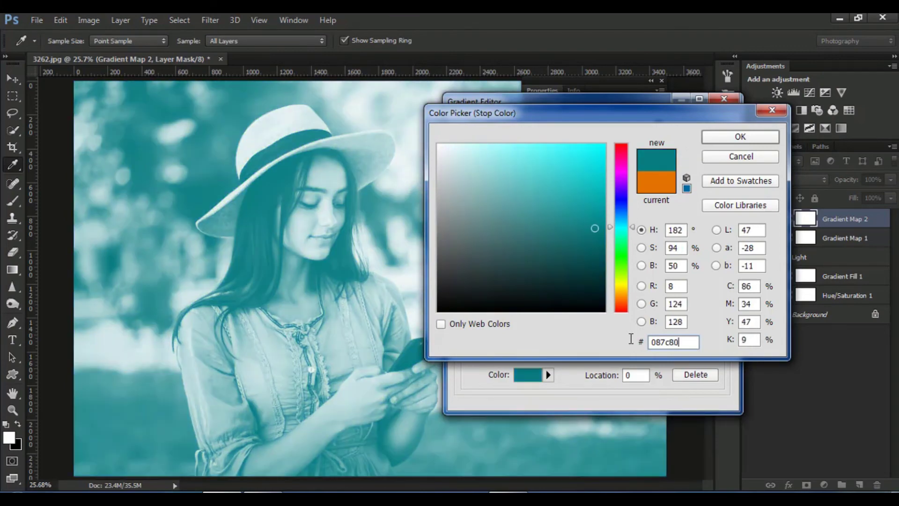
Change the gradient's right stop to orange d57f04, making a teal-to-orange map
click(752, 135)
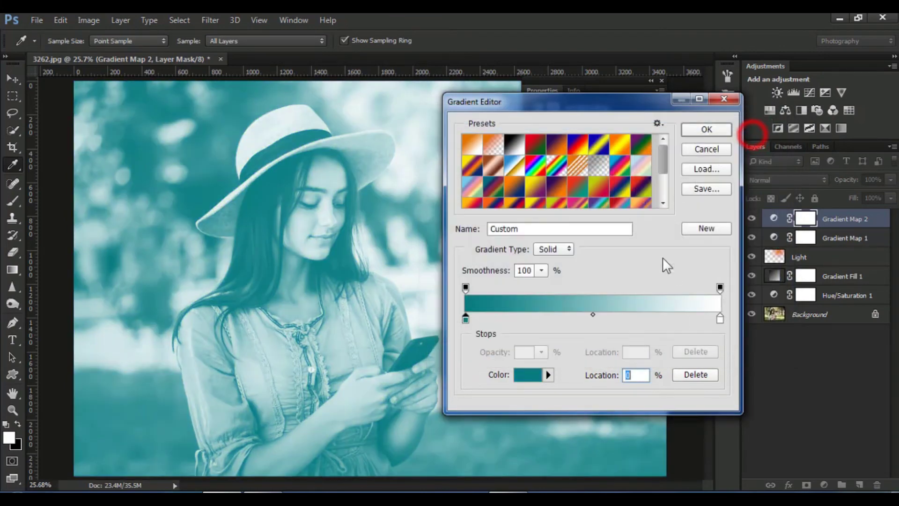
click(720, 318)
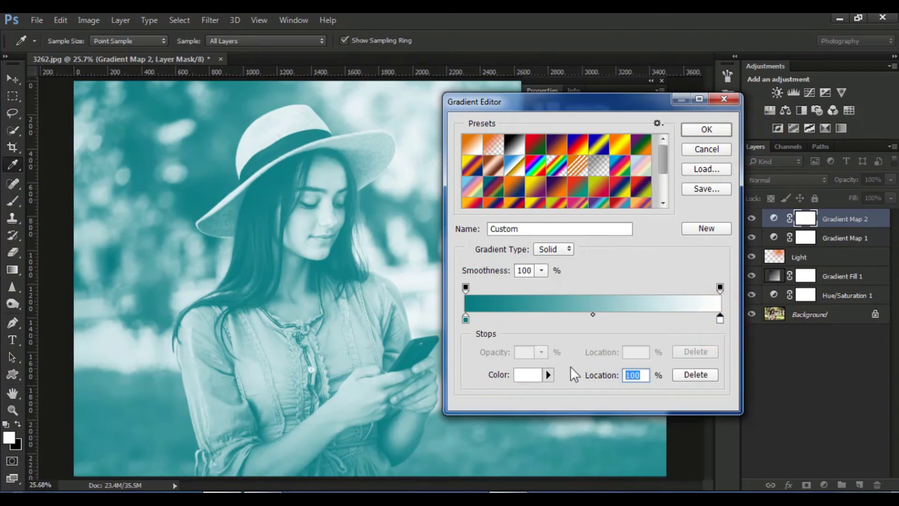
click(528, 377)
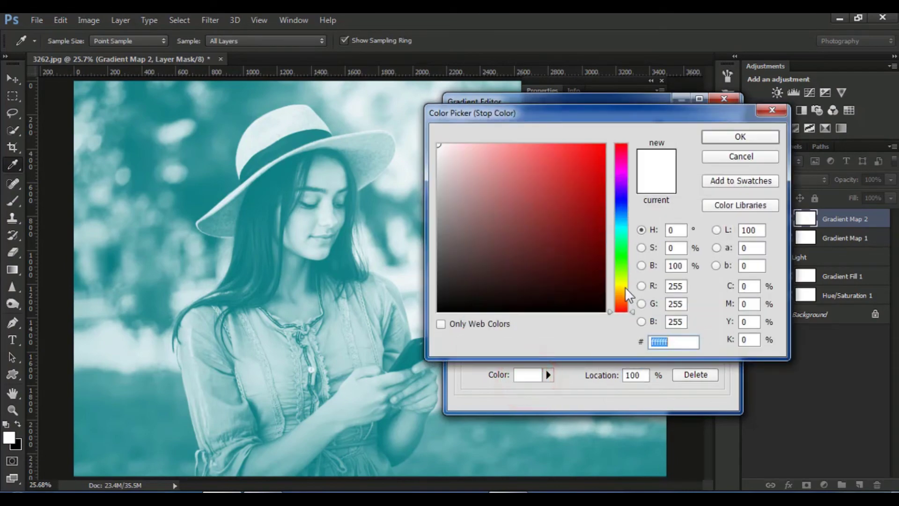
drag(625, 287, 628, 302)
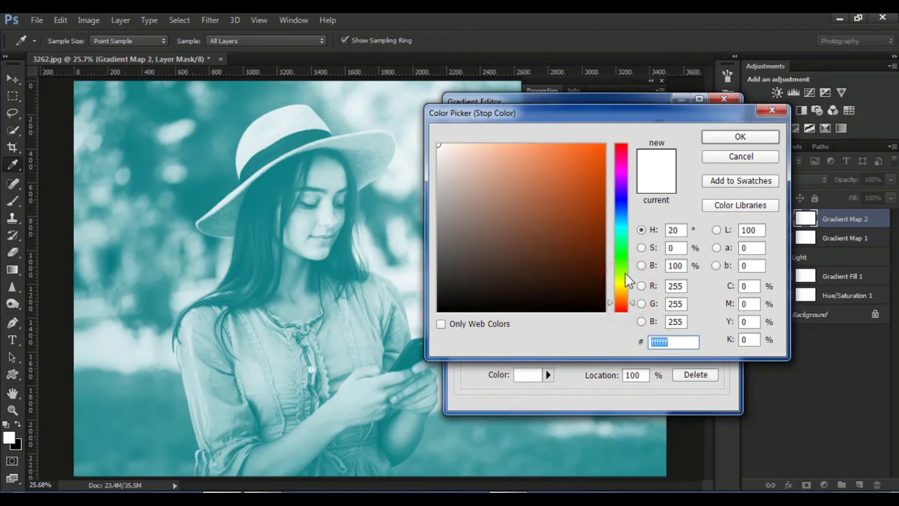
drag(605, 213, 602, 171)
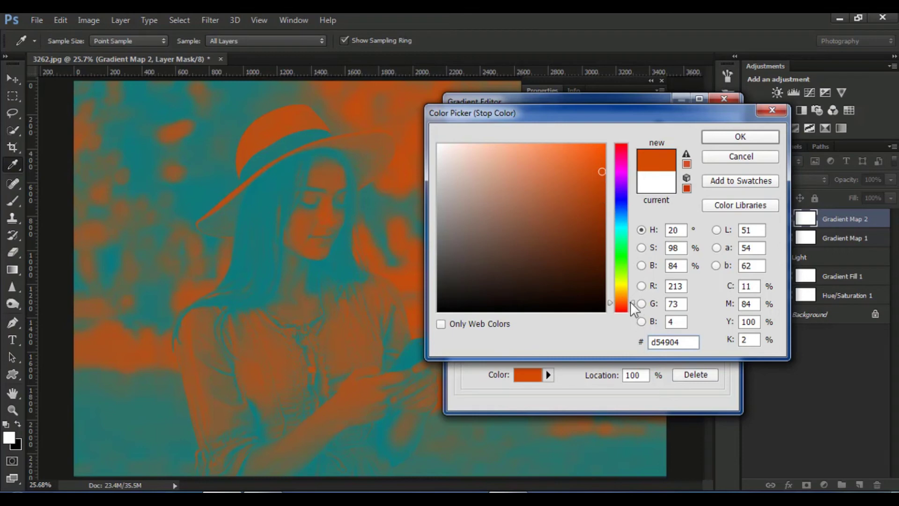
drag(632, 302, 634, 296)
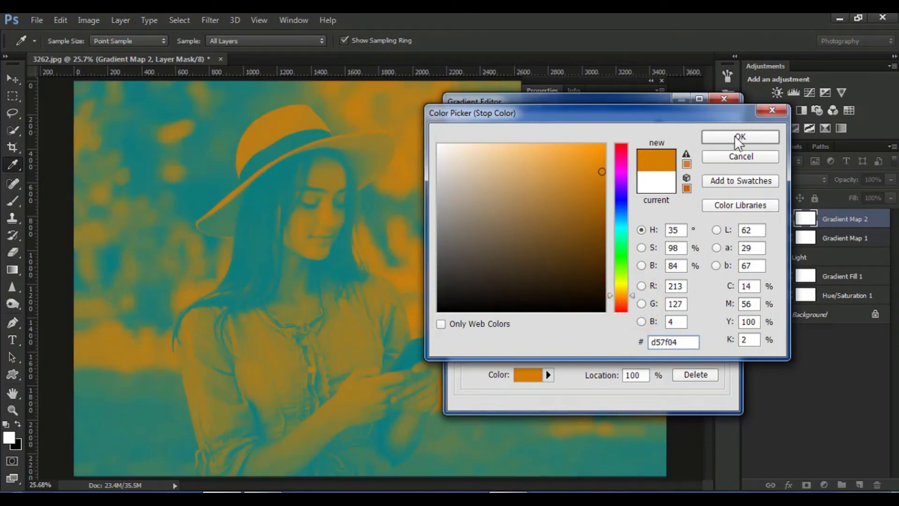
click(739, 138)
click(704, 131)
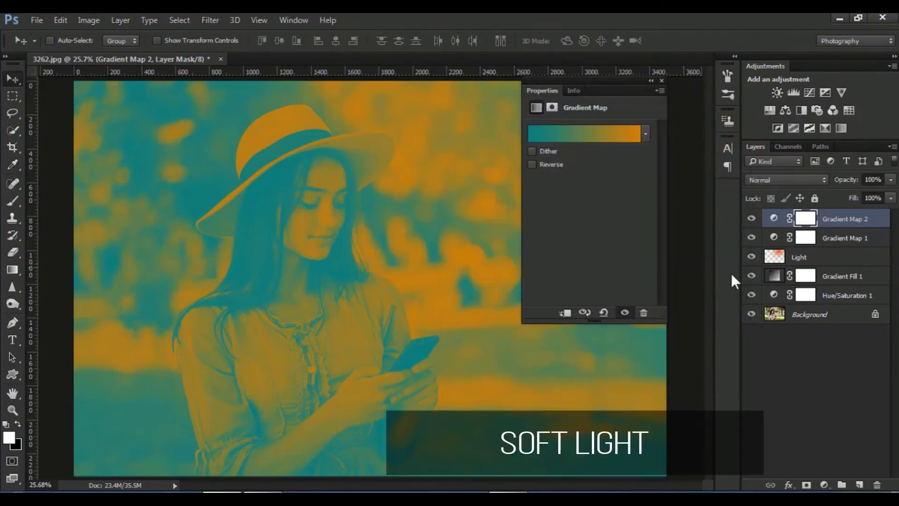
Set Gradient Map 2 to Soft Light blending at 35% opacity
click(796, 180)
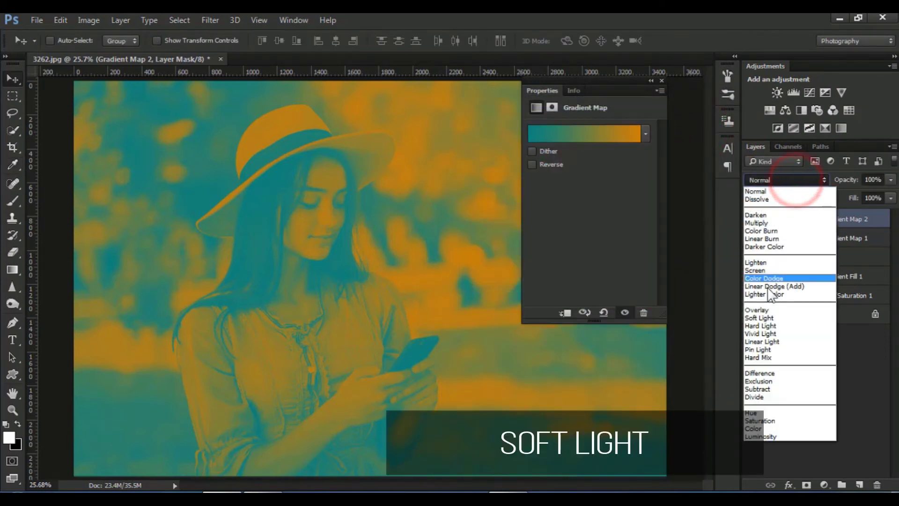
click(771, 318)
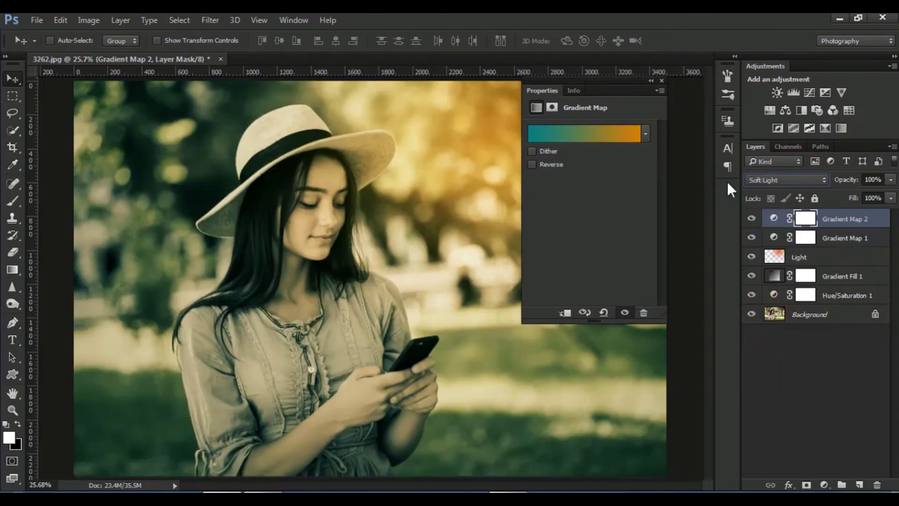
click(662, 81)
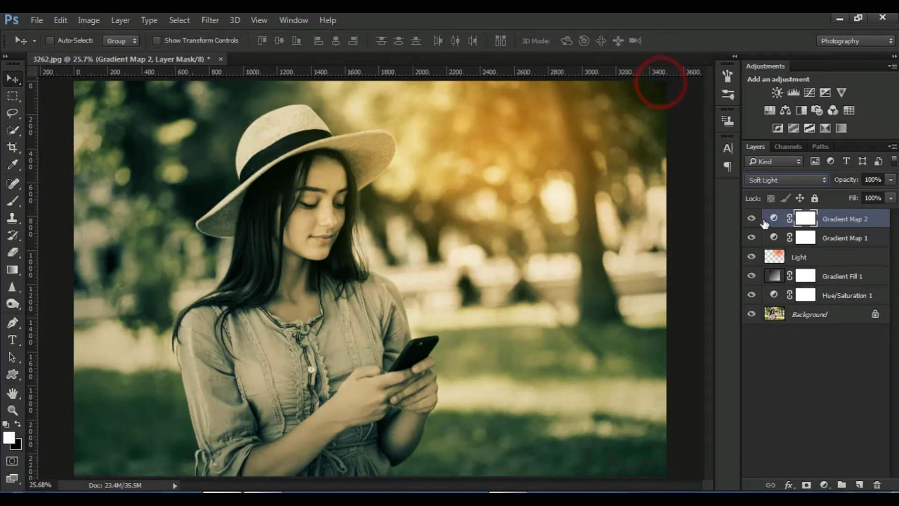
click(890, 179)
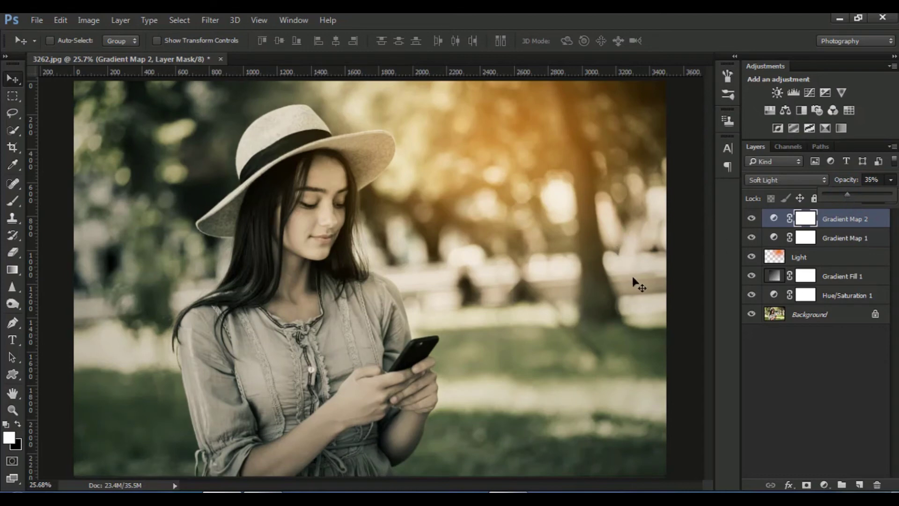
click(823, 484)
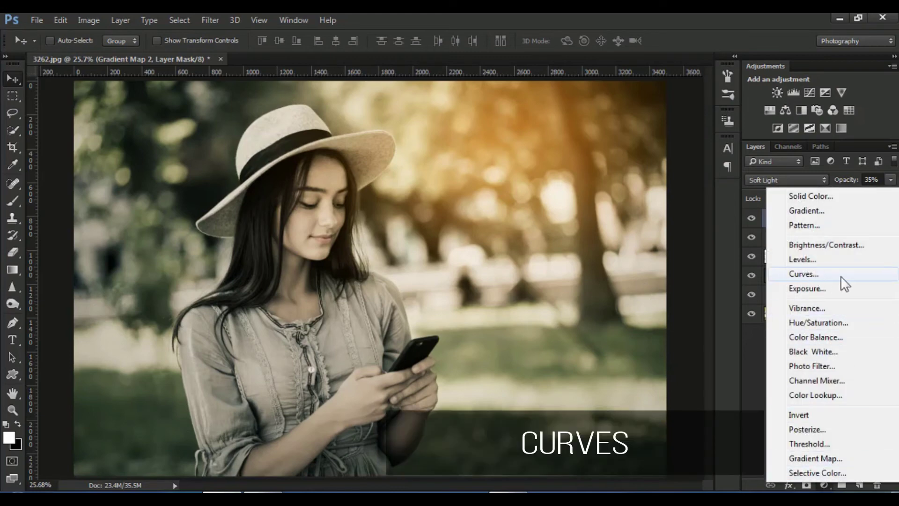
Add Curves 1 with a midpoint and its black point raised to output 15
click(808, 276)
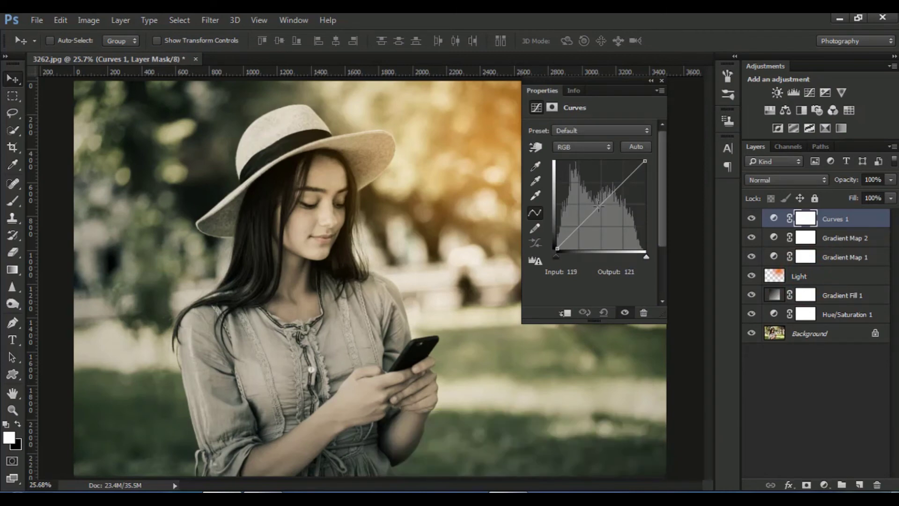
click(602, 207)
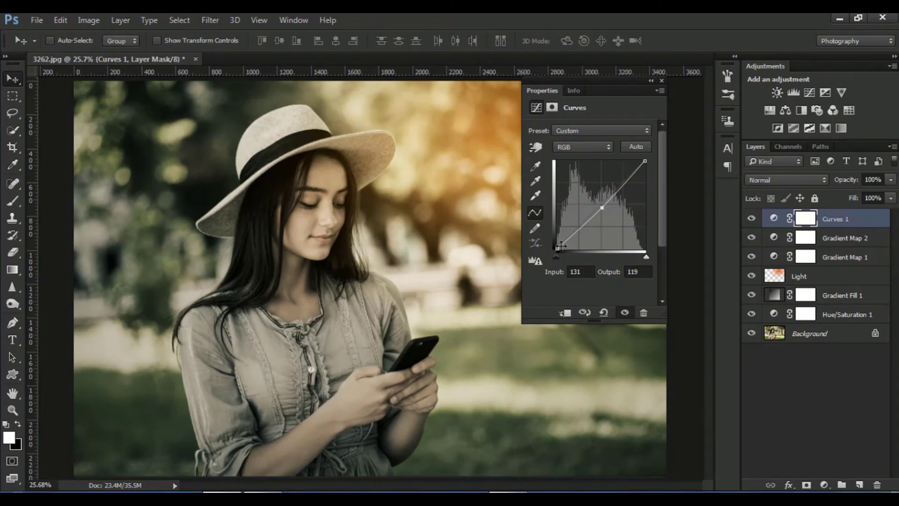
drag(556, 248, 557, 245)
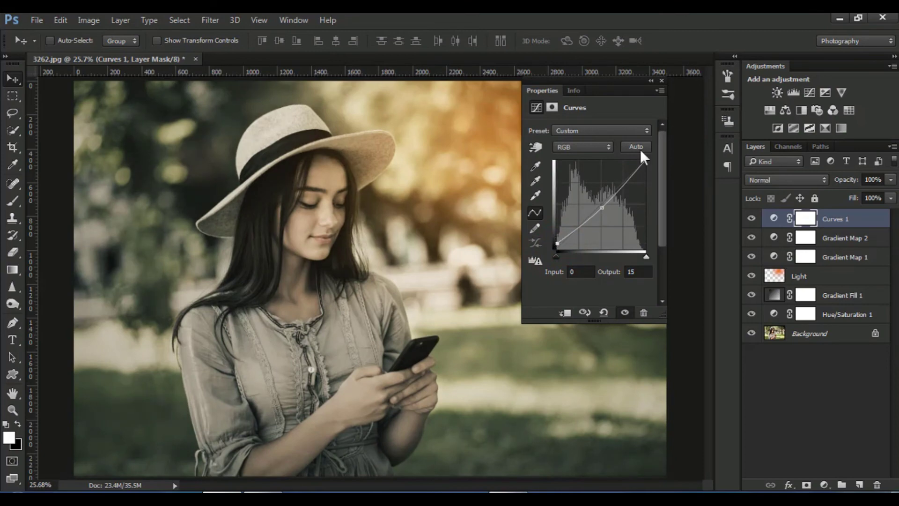
click(662, 81)
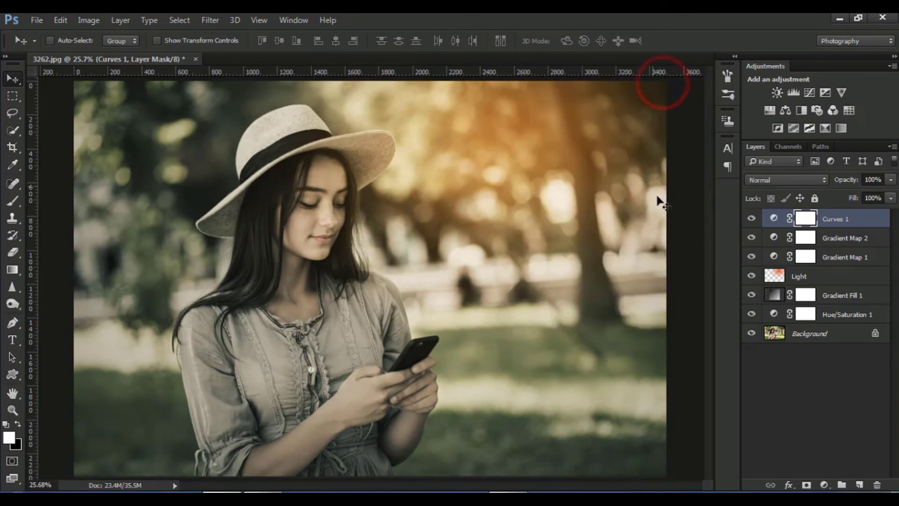
double_click(774, 218)
click(592, 149)
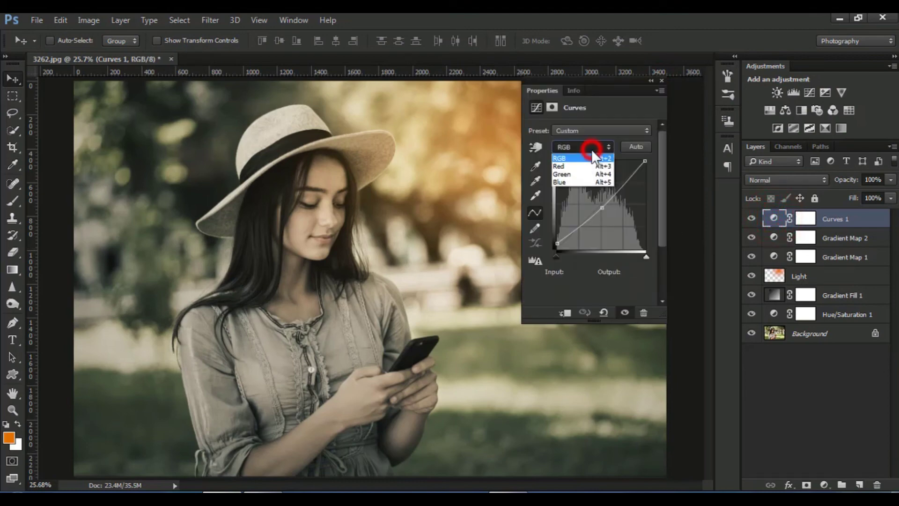
Shift the Green channel black point of Curves 1 to tint the shadows magenta
click(592, 173)
drag(558, 249, 560, 249)
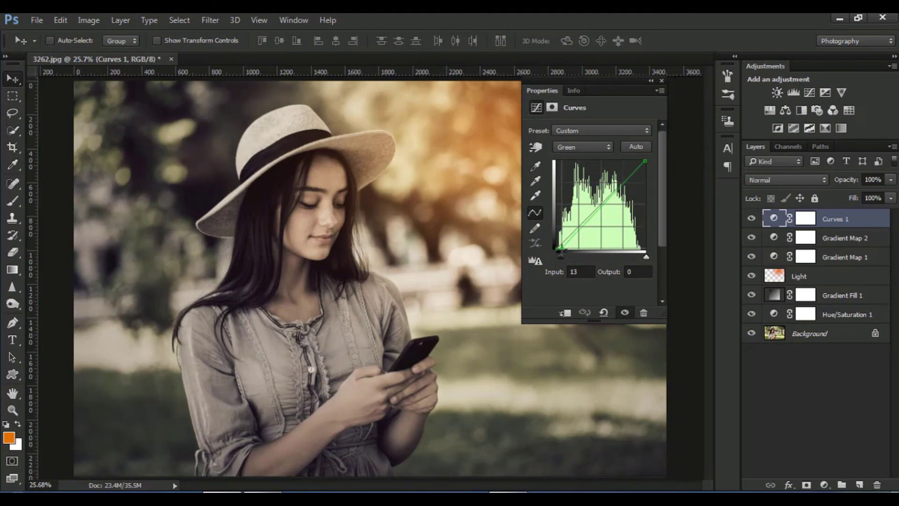
click(662, 80)
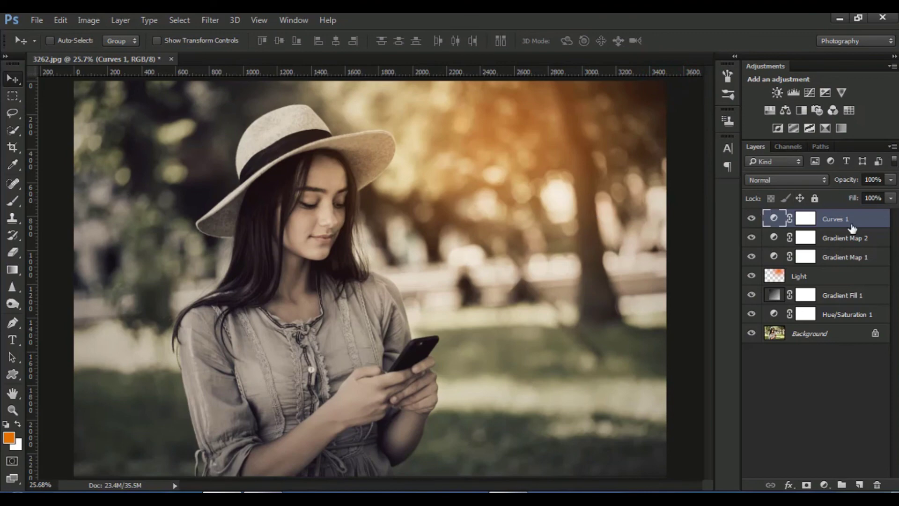
click(849, 237)
Lower Curves 1's layer opacity to 61%
click(867, 218)
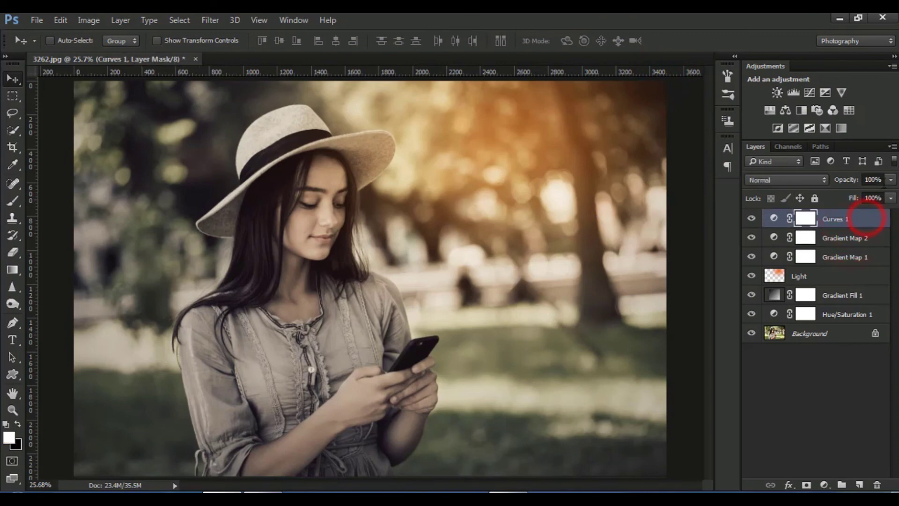
click(891, 180)
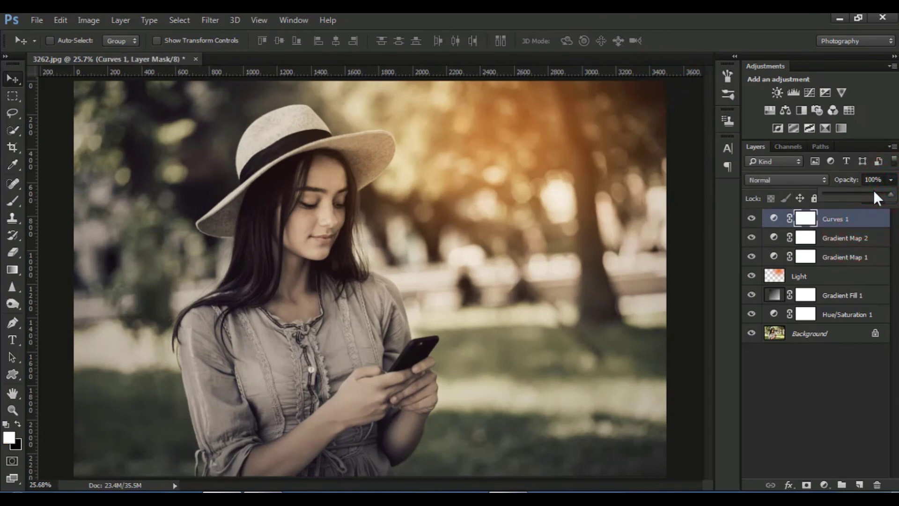
click(872, 192)
drag(865, 193, 866, 192)
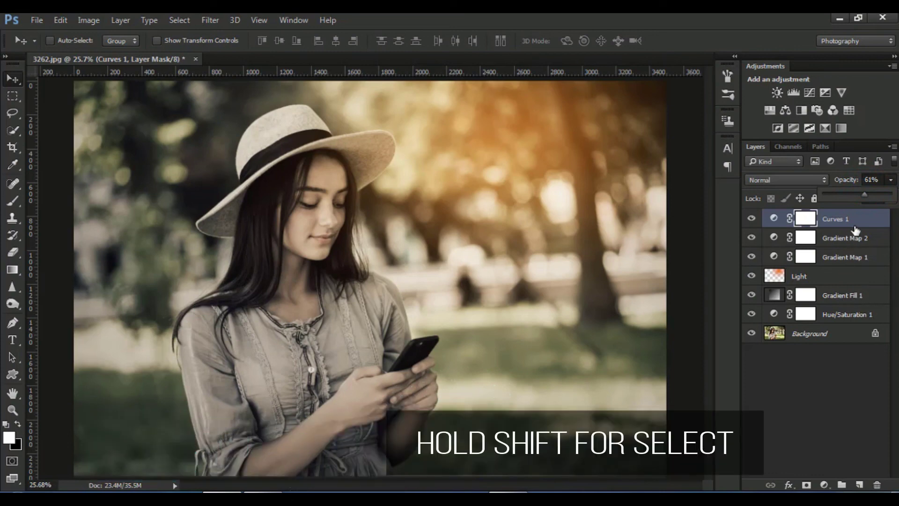
Group Curves 1 through Hue/Saturation 1 into Group 1 and toggle its visibility
shift+click(850, 316)
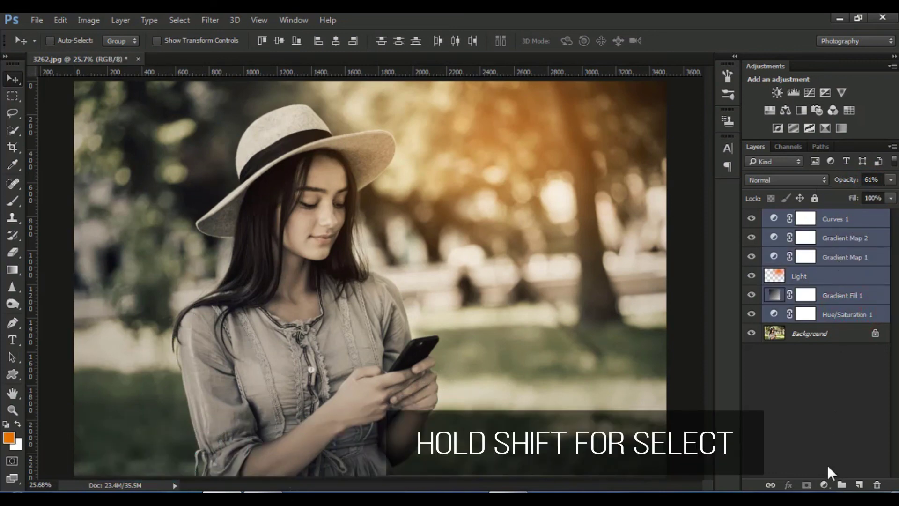
click(842, 485)
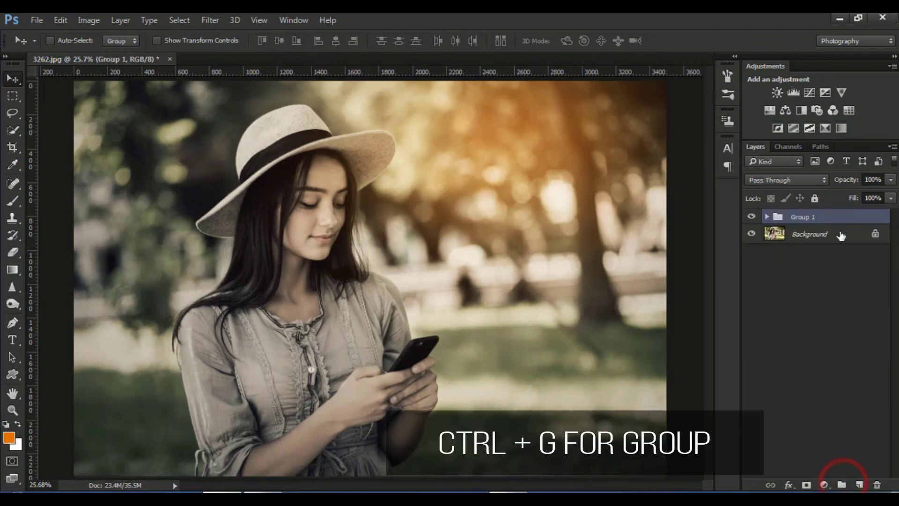
click(751, 216)
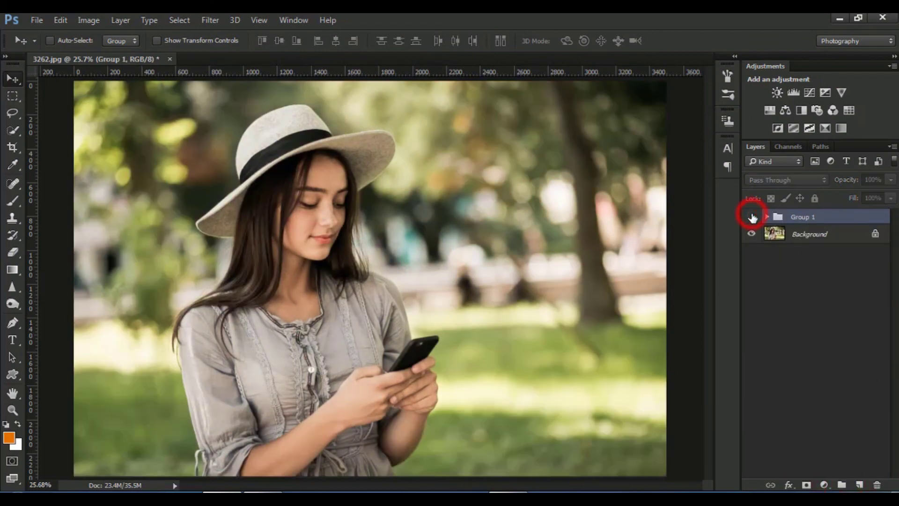
click(752, 216)
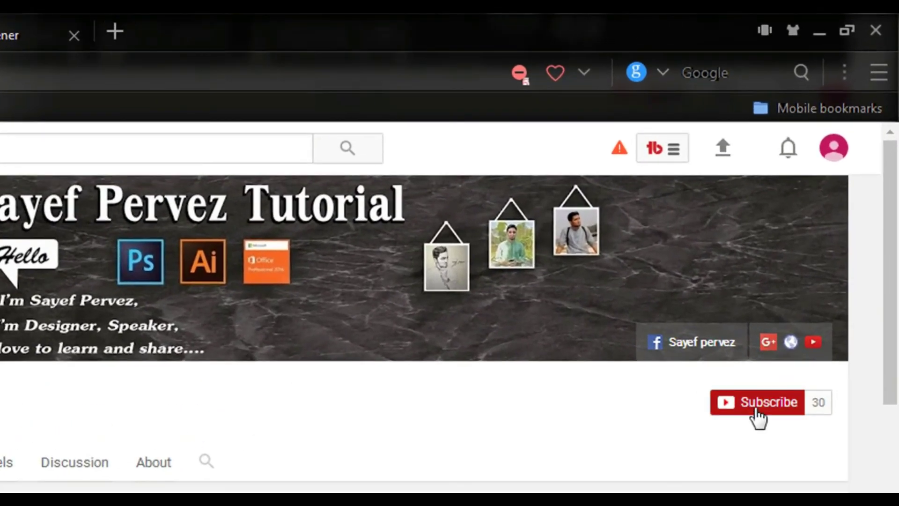
Subscribe to the tutorial channel with all notifications enabled
click(756, 398)
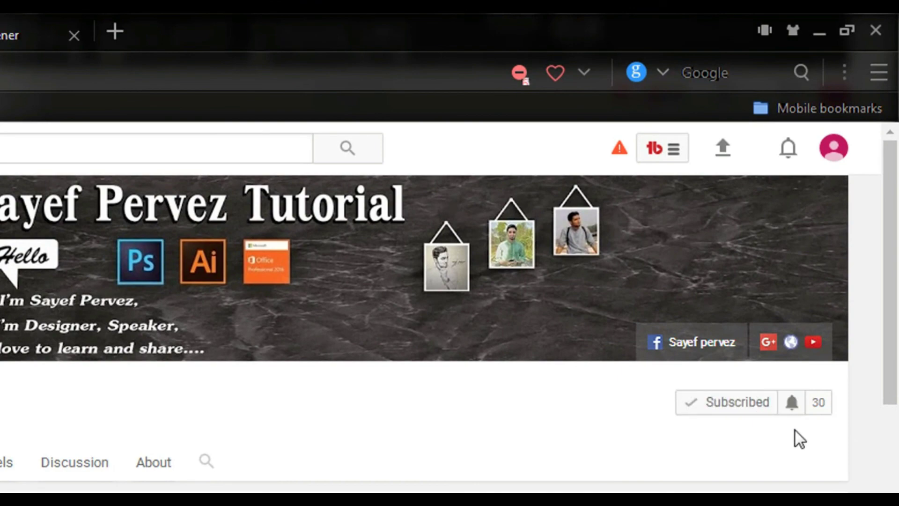
click(791, 402)
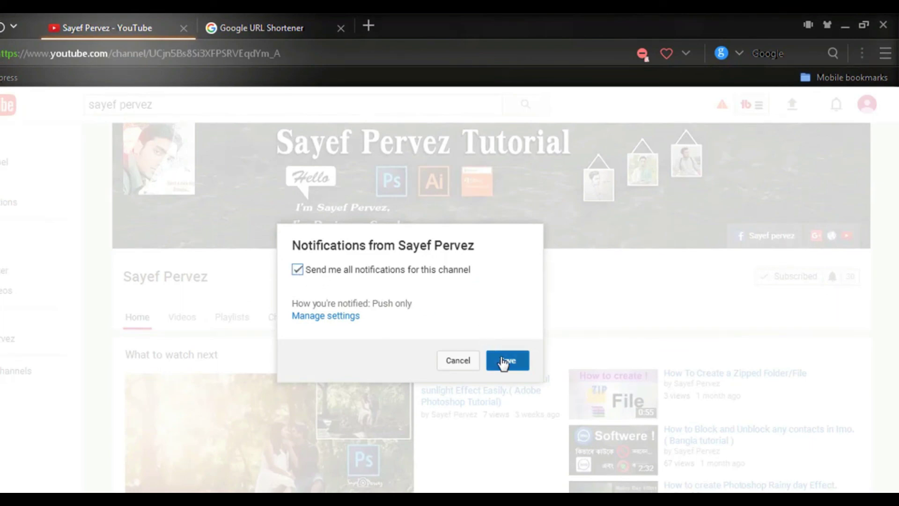
click(504, 362)
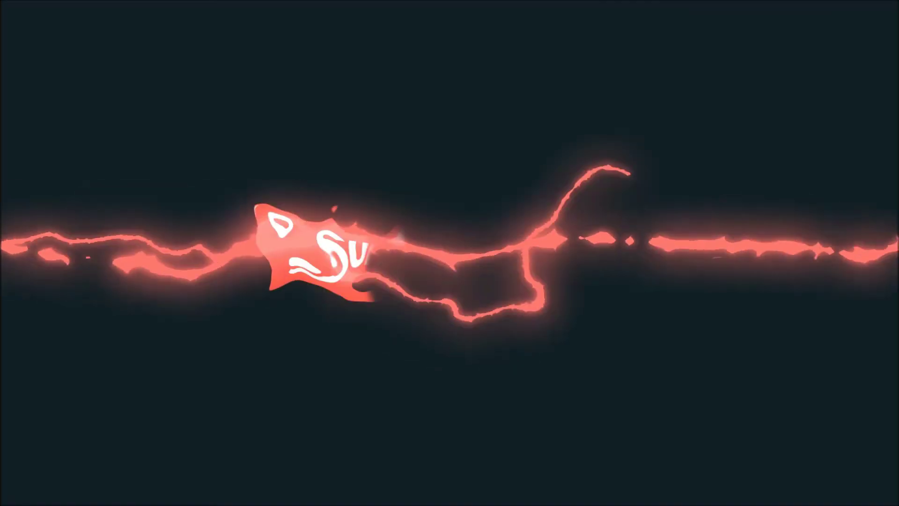